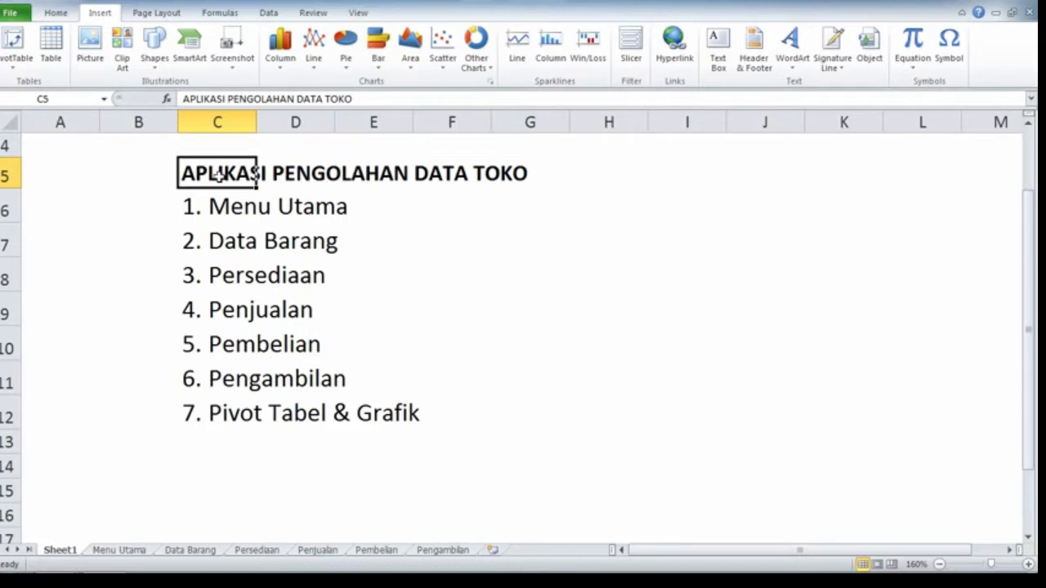
Review the application outline on Sheet1, from the heading through the seven listed components, Menu Utama to Pivot Tabel & Grafik.
{"action": "left_click_drag", "start_coordinate": [227, 175], "coordinate": [517, 175]}
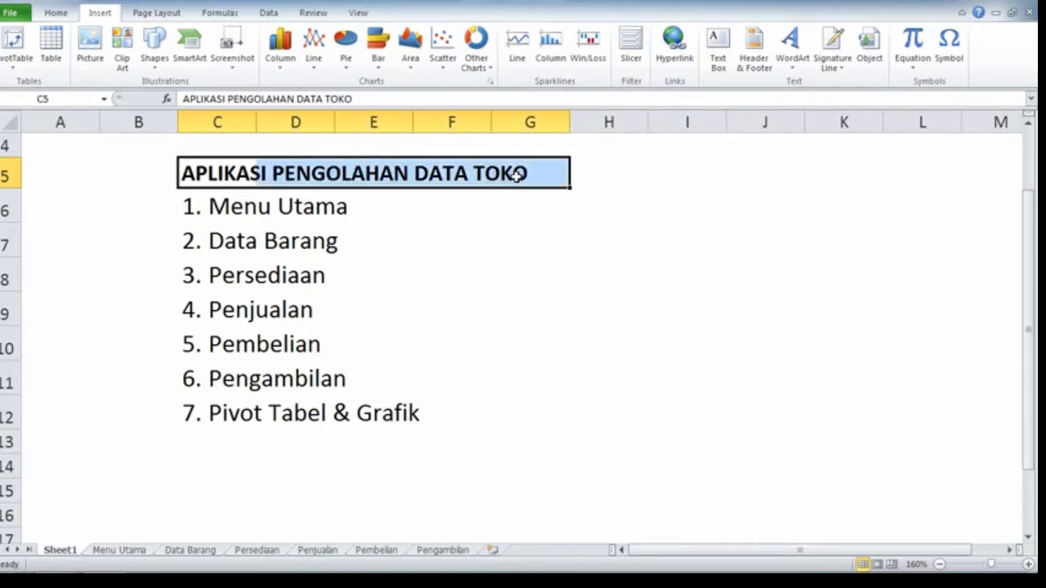
{"action": "left_click", "coordinate": [208, 217]}
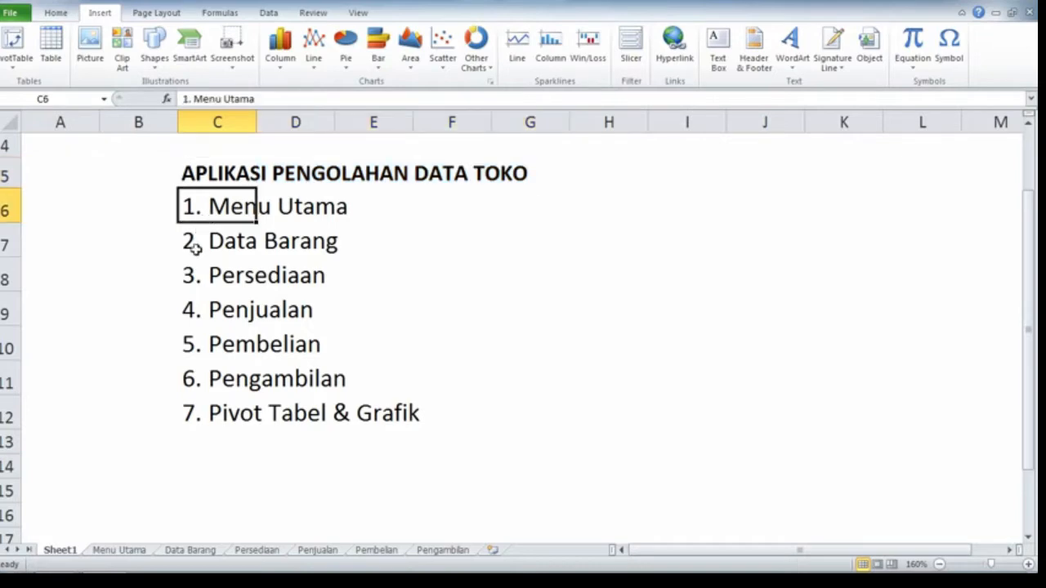
{"action": "left_click", "coordinate": [196, 243]}
{"action": "left_click", "coordinate": [192, 276]}
{"action": "left_click", "coordinate": [193, 307]}
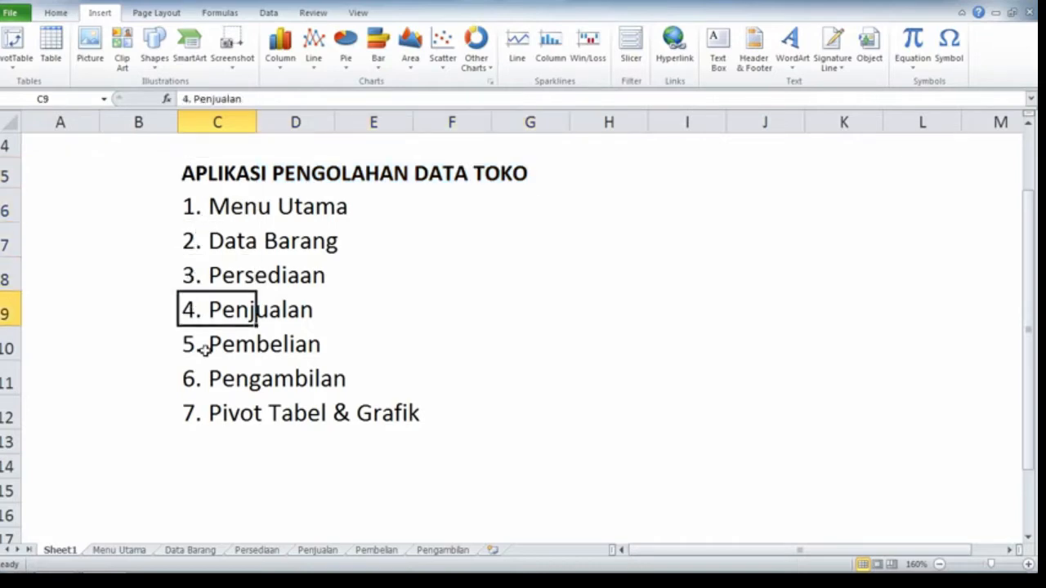
{"action": "left_click", "coordinate": [203, 347]}
{"action": "left_click", "coordinate": [190, 376]}
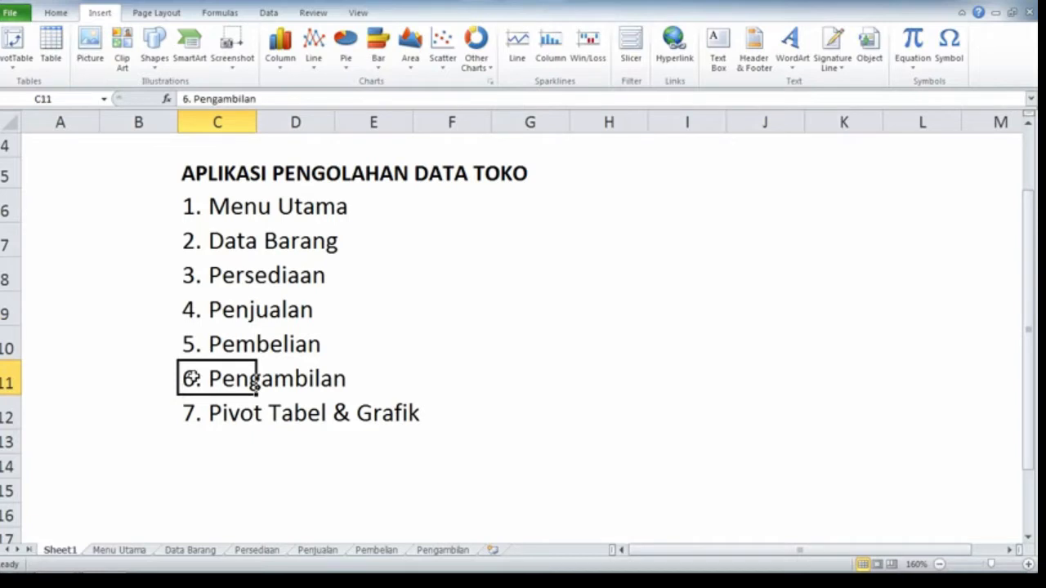
{"action": "left_click", "coordinate": [191, 342]}
{"action": "left_click", "coordinate": [205, 375]}
{"action": "left_click", "coordinate": [203, 421]}
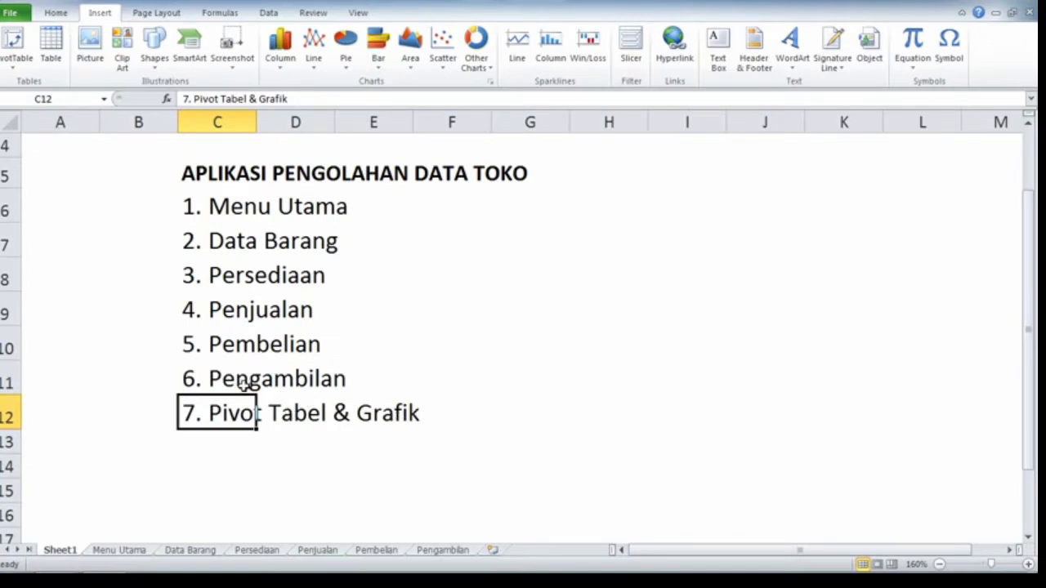
Go through the Menu Utama sheet's Penjualan link and examine the sales table's Tanggal, Nama Barang, Unit and Profit columns.
{"action": "left_click", "coordinate": [122, 551]}
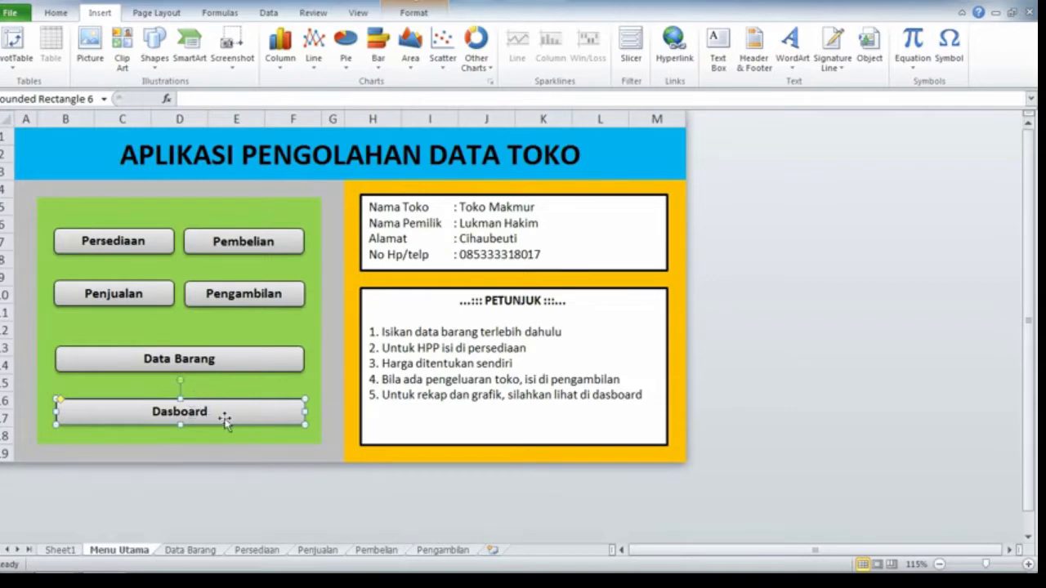
{"action": "left_click", "coordinate": [147, 303]}
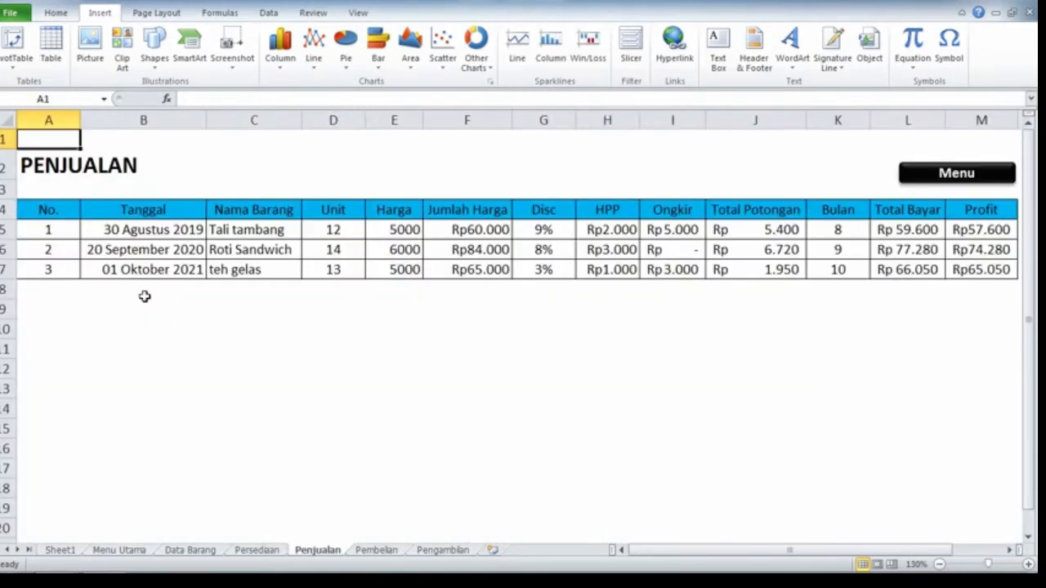
{"action": "left_click", "coordinate": [152, 210]}
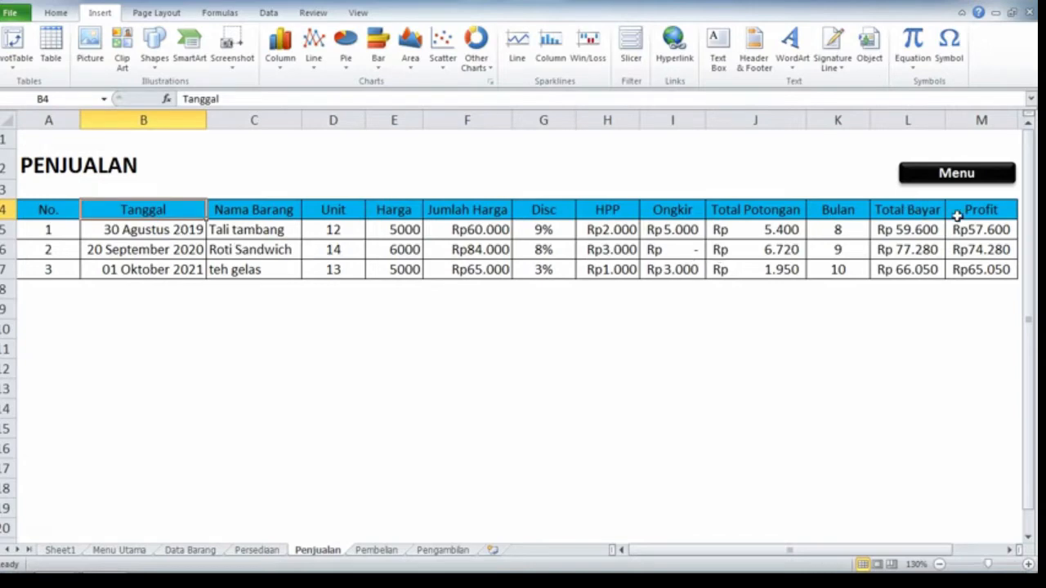
{"action": "left_click_drag", "start_coordinate": [987, 209], "coordinate": [997, 271]}
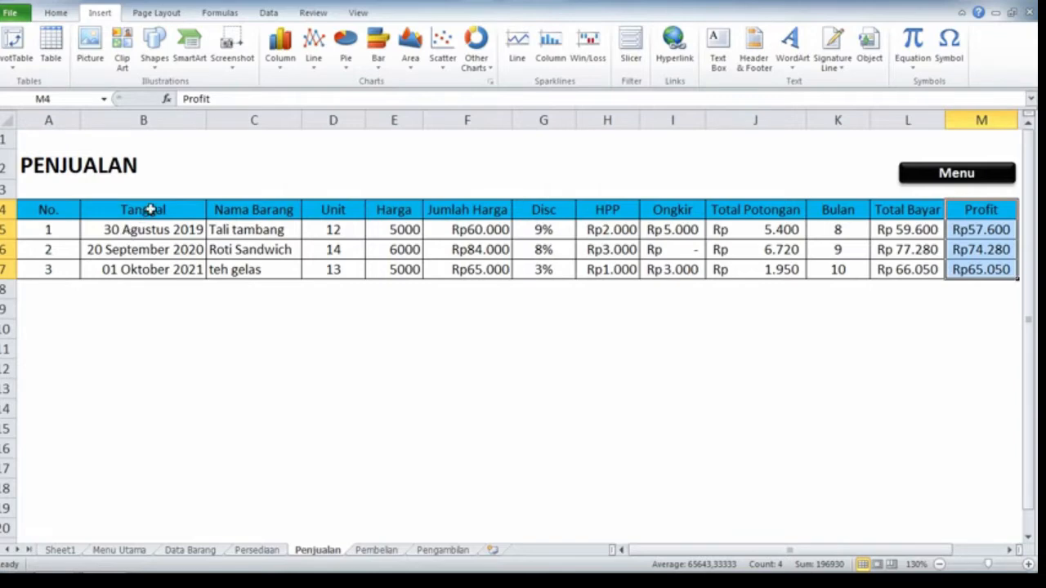
{"action": "left_click_drag", "start_coordinate": [345, 210], "coordinate": [344, 271]}
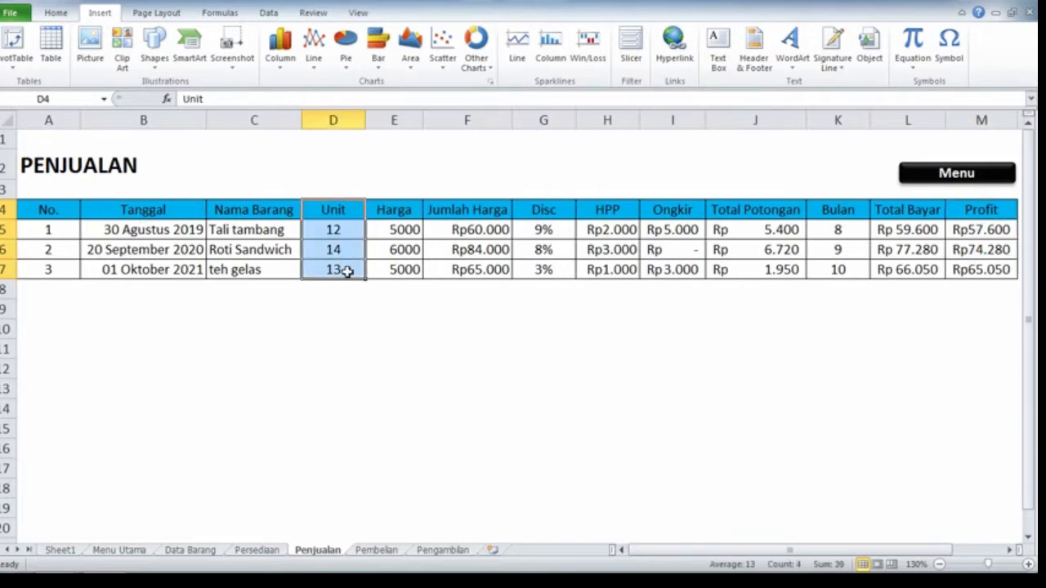
{"action": "left_click", "coordinate": [155, 211]}
{"action": "left_click_drag", "start_coordinate": [155, 211], "coordinate": [329, 275]}
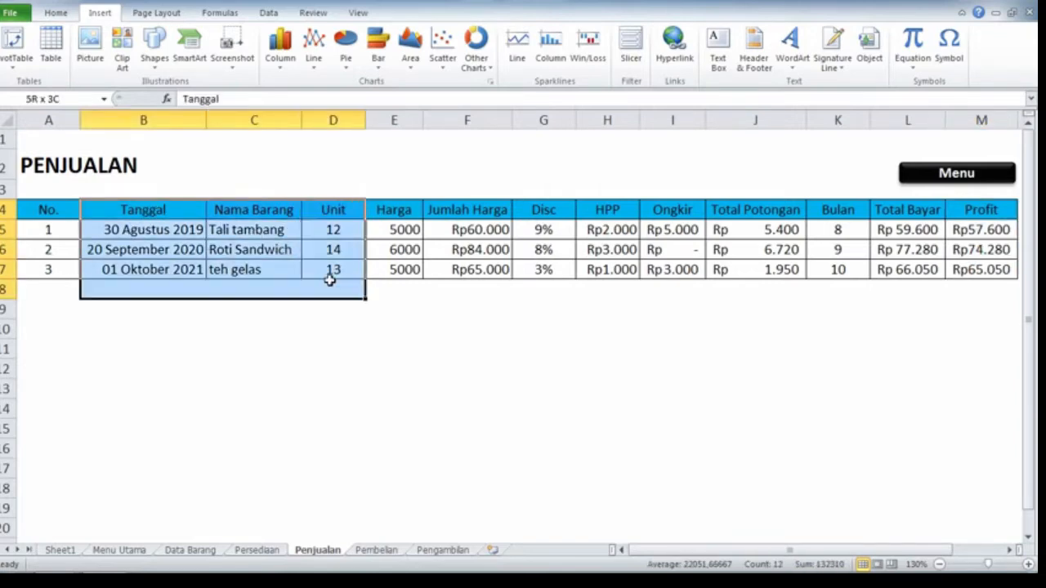
{"action": "left_click", "coordinate": [278, 233]}
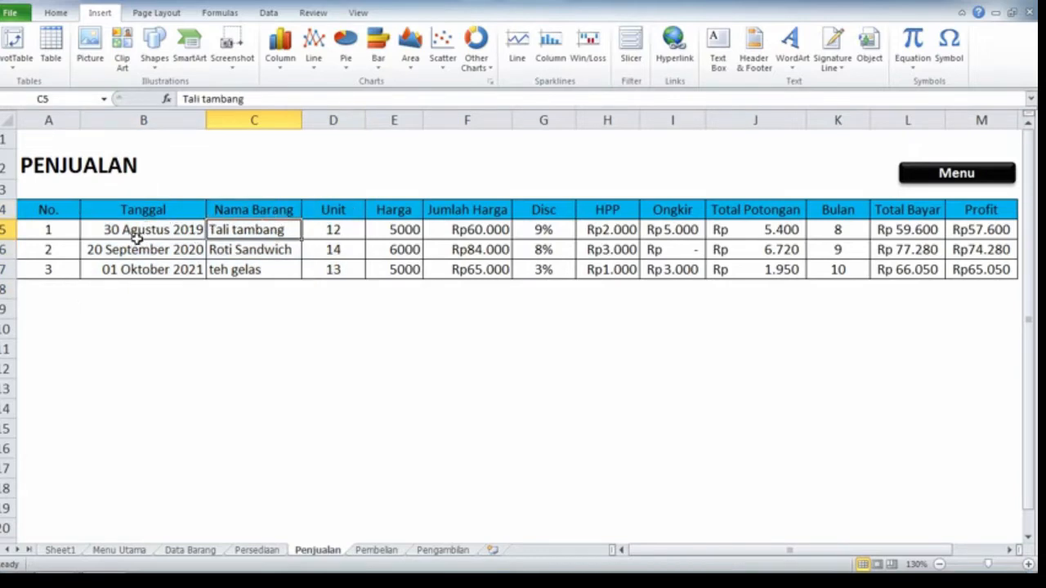
{"action": "left_click", "coordinate": [28, 172]}
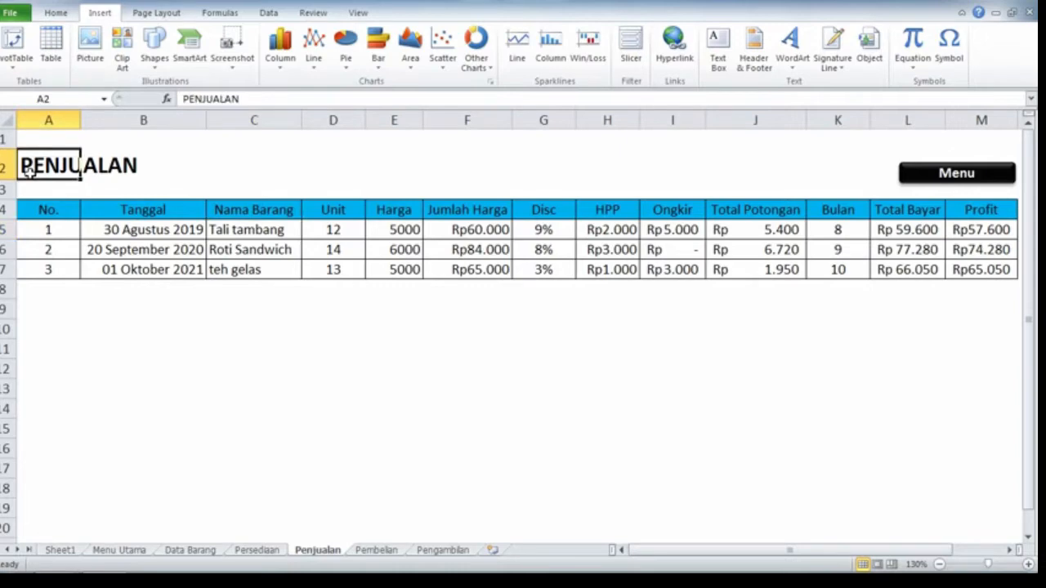
Add a new worksheet after Pengambilan and hide its gridlines.
{"action": "left_click", "coordinate": [493, 550]}
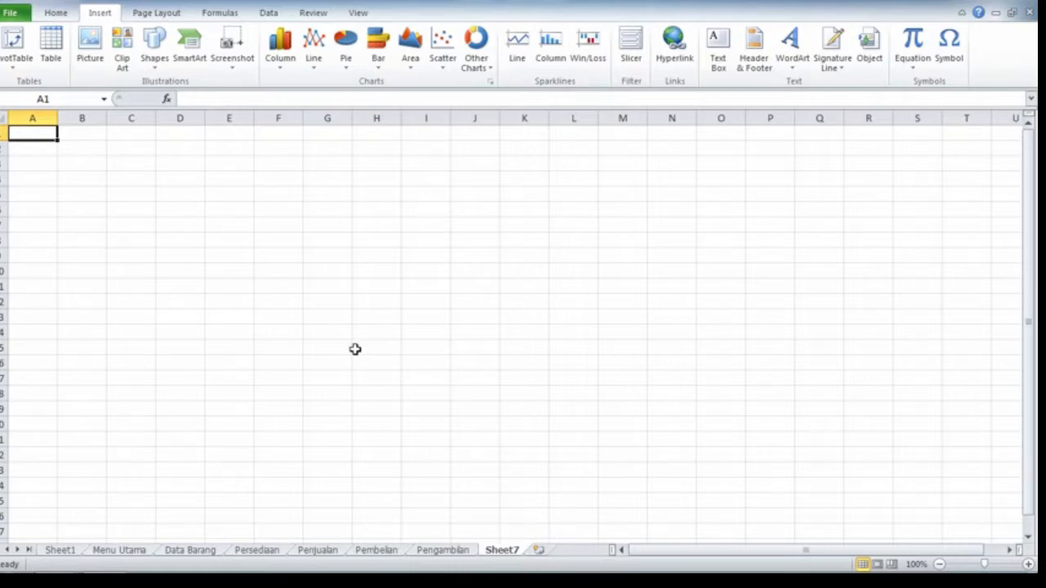
{"action": "left_click", "coordinate": [76, 194]}
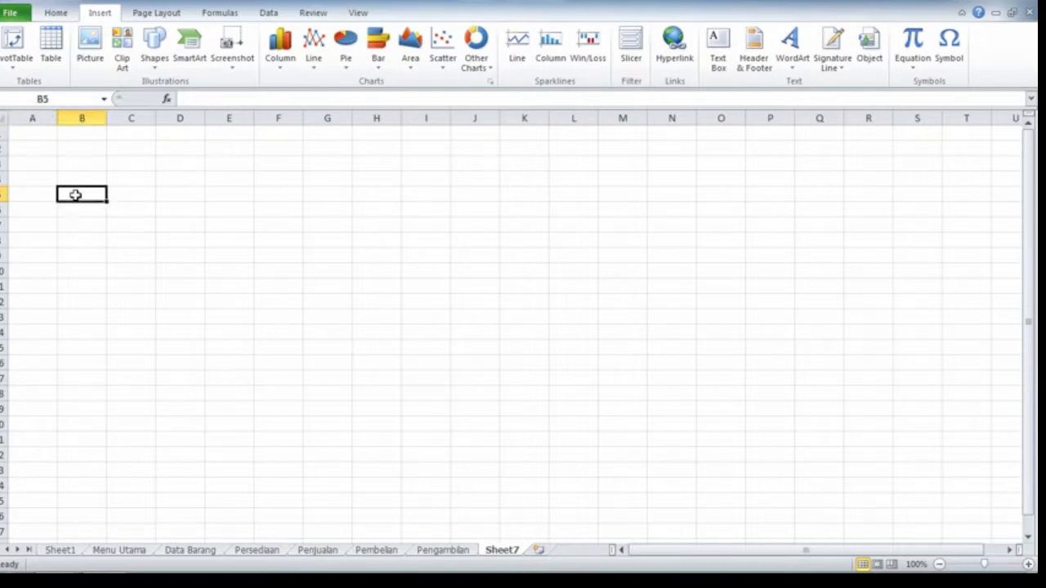
{"action": "left_click", "coordinate": [52, 147]}
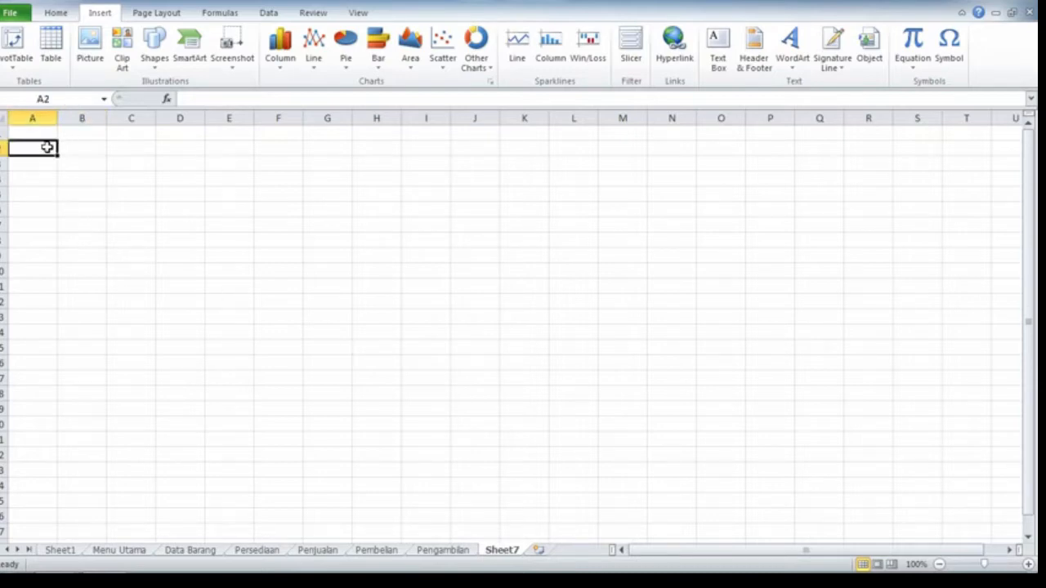
{"action": "left_click", "coordinate": [359, 13]}
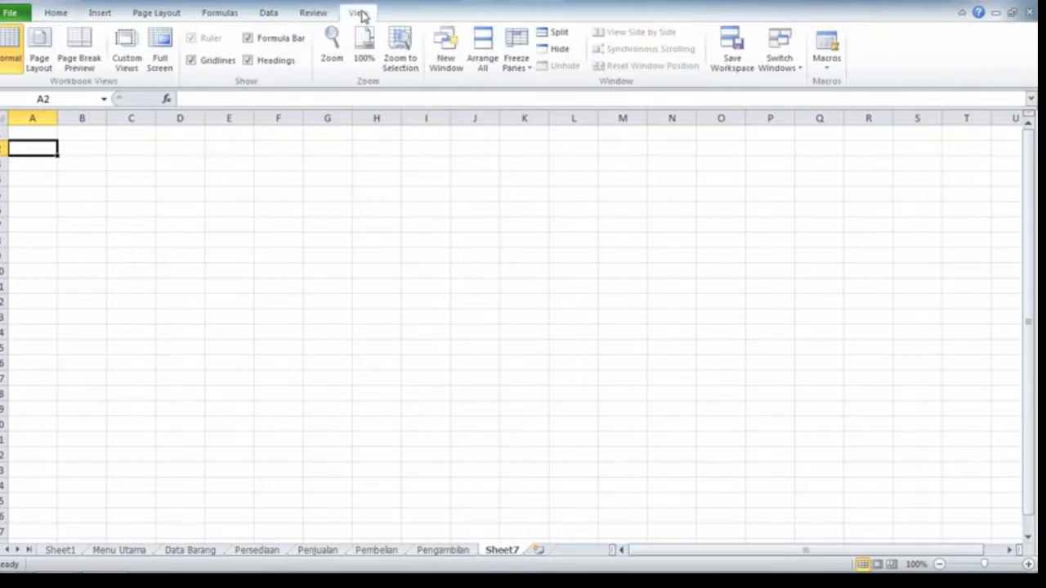
{"action": "left_click", "coordinate": [216, 64]}
{"action": "left_click", "coordinate": [70, 237]}
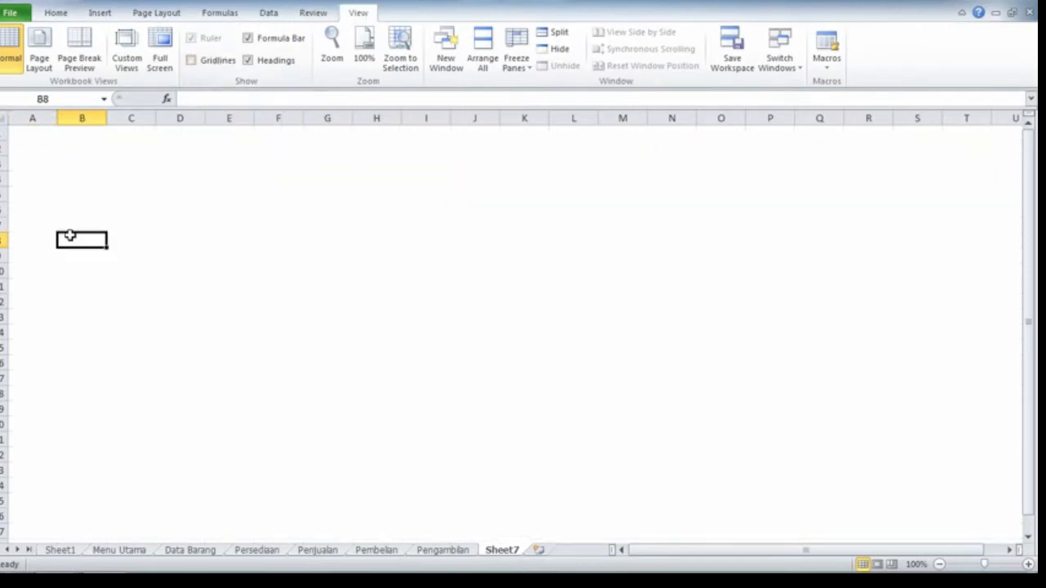
{"action": "left_click", "coordinate": [47, 164]}
{"action": "left_click", "coordinate": [79, 151]}
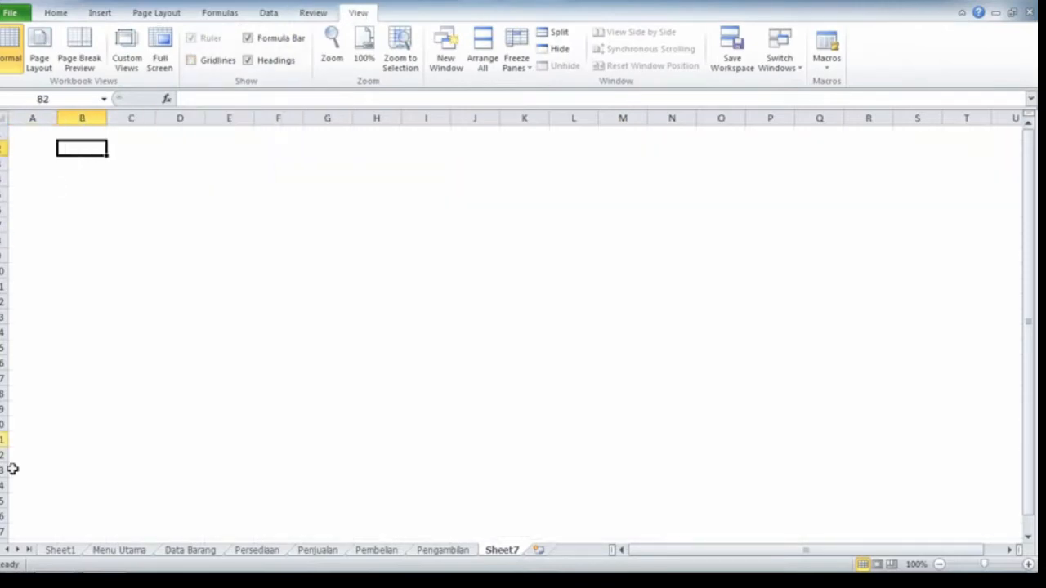
{"action": "left_click", "coordinate": [81, 185]}
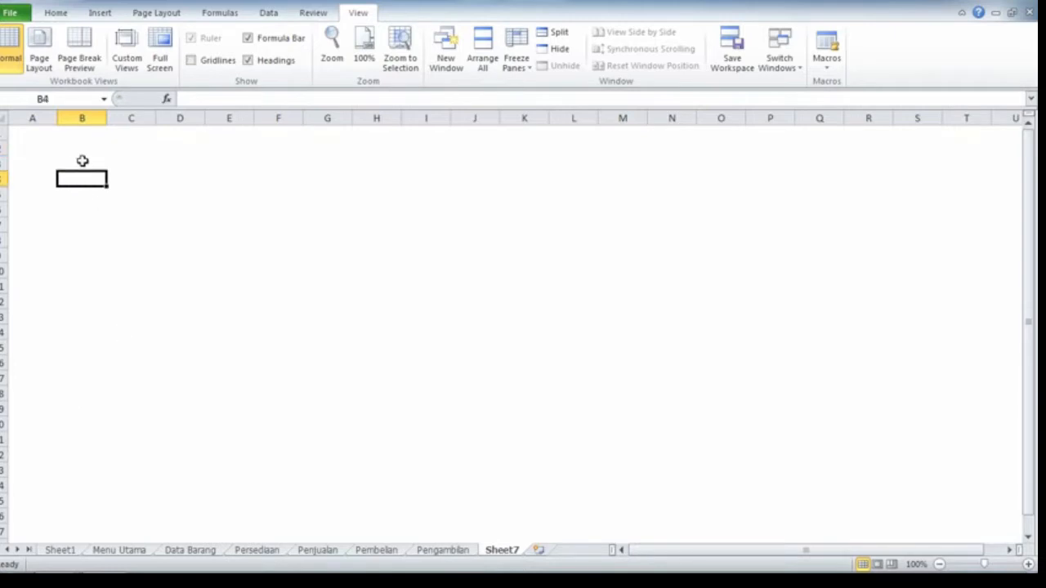
Enter the title DASBOARD APLIKASI in cell B1.
{"action": "left_click", "coordinate": [78, 137]}
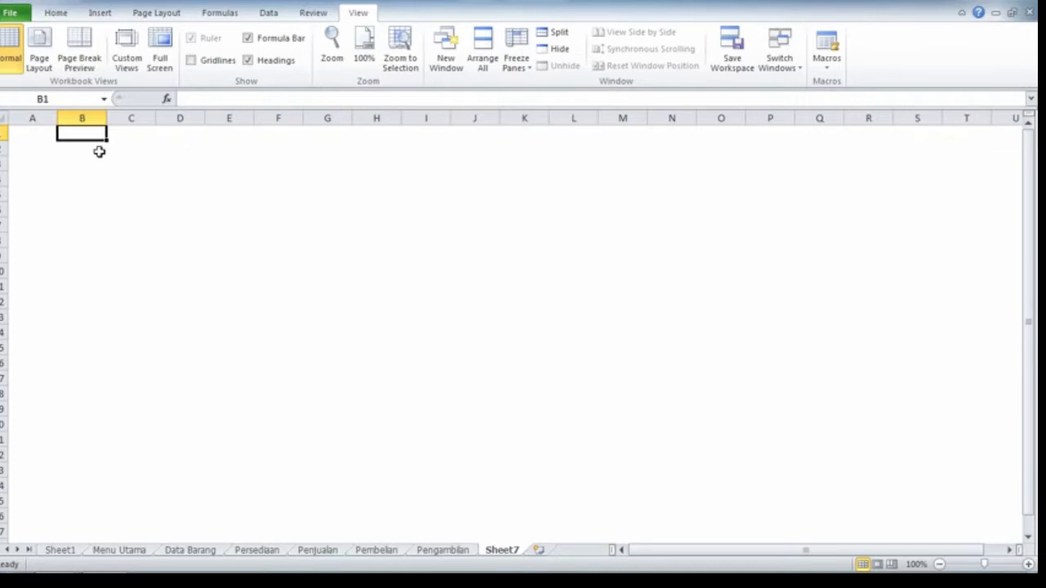
{"action": "type", "text": "DASB"}
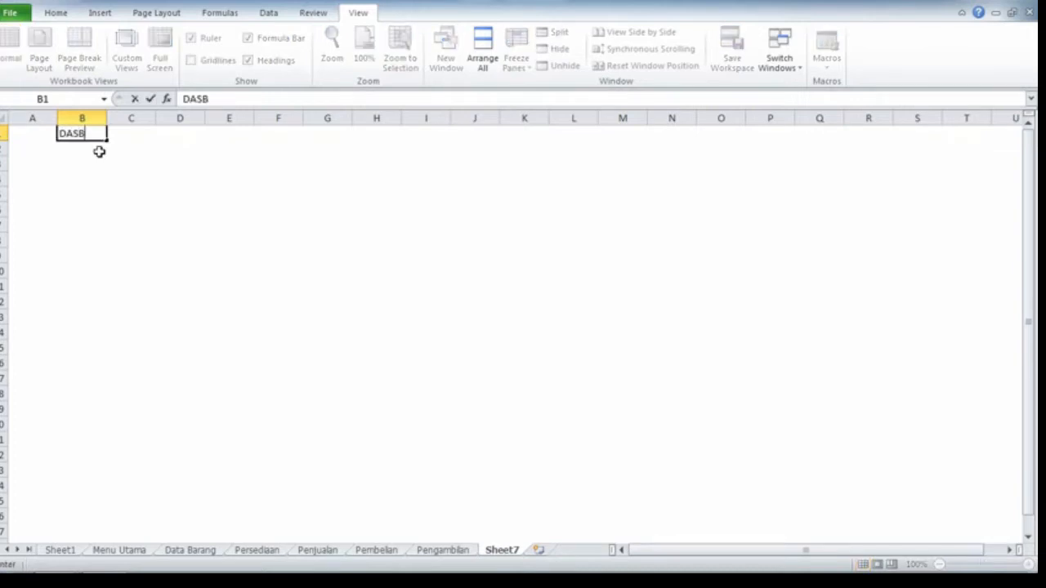
{"action": "type", "text": "OARD APLIKASI"}
{"action": "key", "text": "Return"}
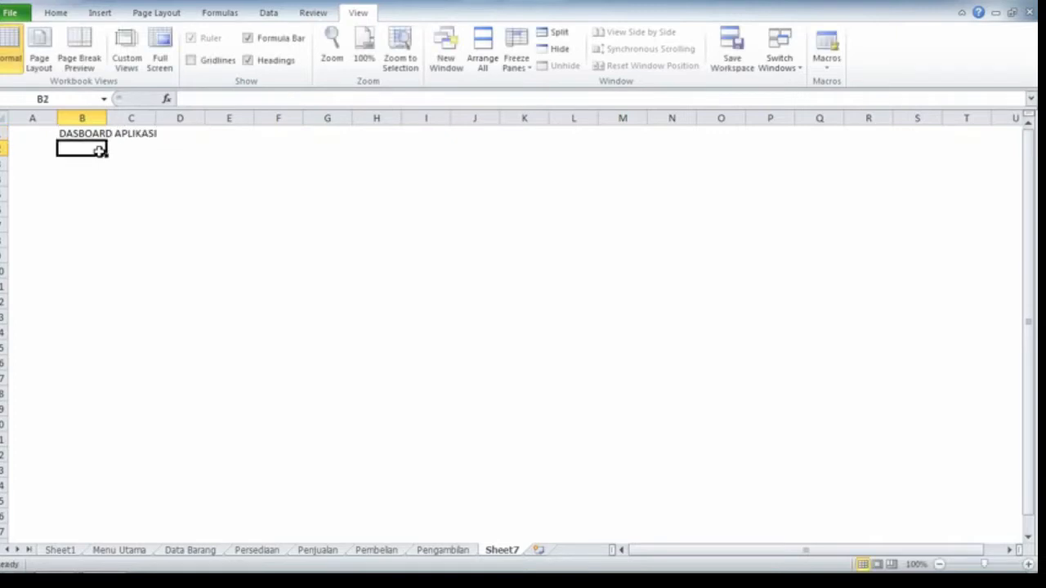
Enter the subtitle PIVOT TABEL & GRAFIK PENGOLAHAN DATA TOKO in cell B4.
{"action": "key", "text": "Return"}
{"action": "key", "text": "Return"}
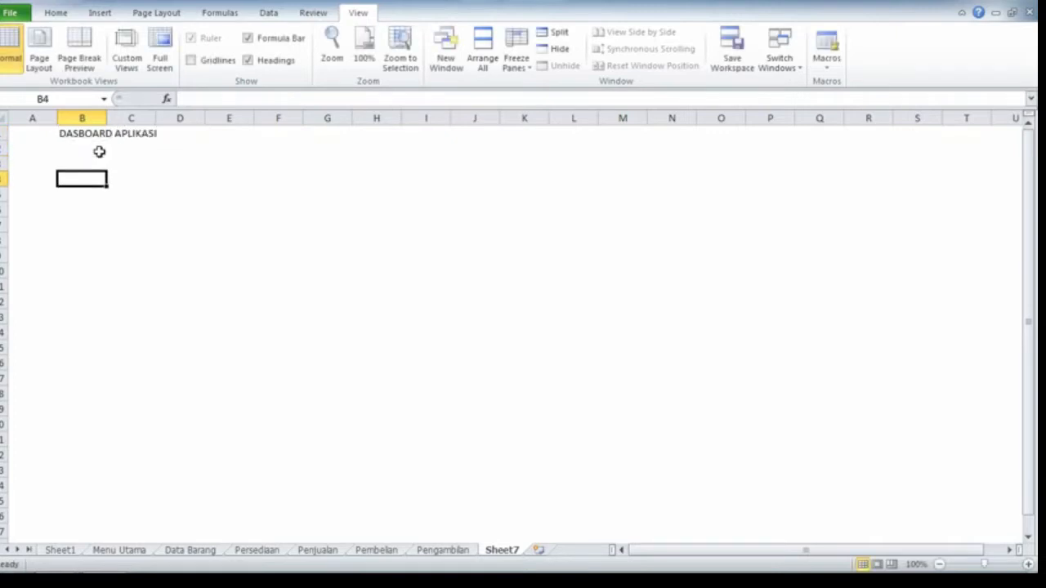
{"action": "type", "text": "P"}
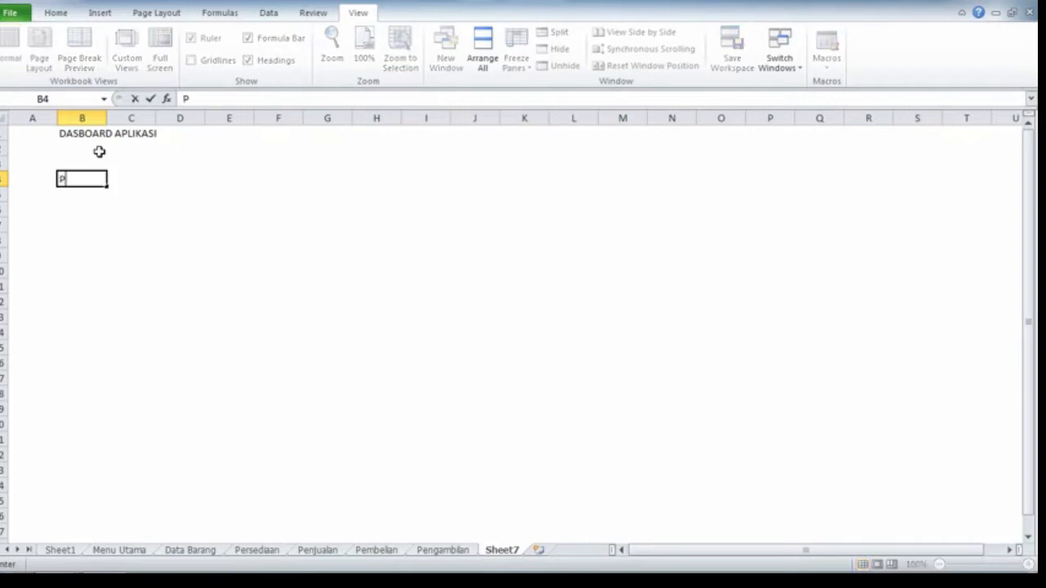
{"action": "type", "text": "IVOT TABEL &"}
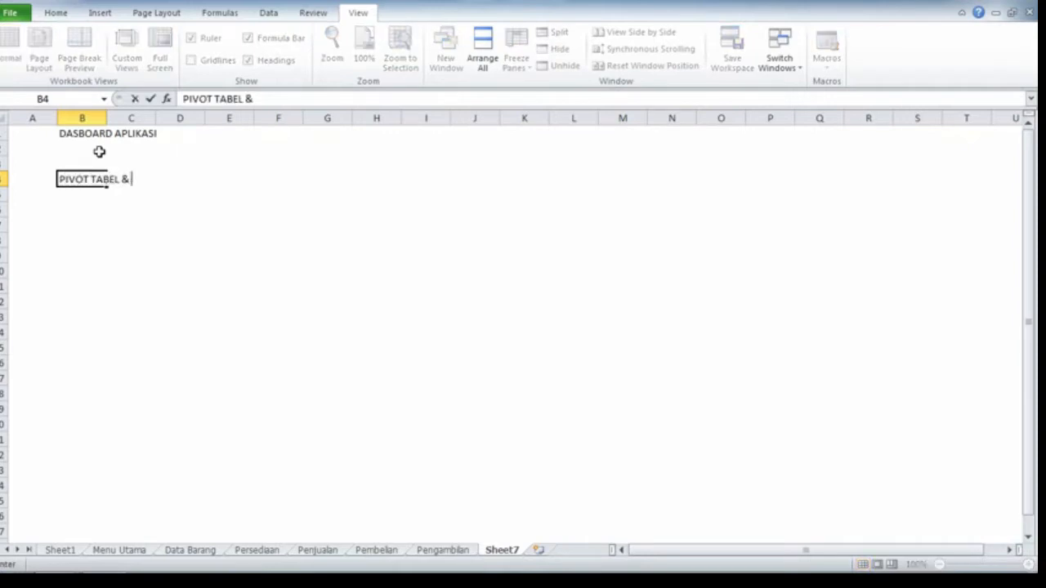
{"action": "type", "text": " GRAFIK PE"}
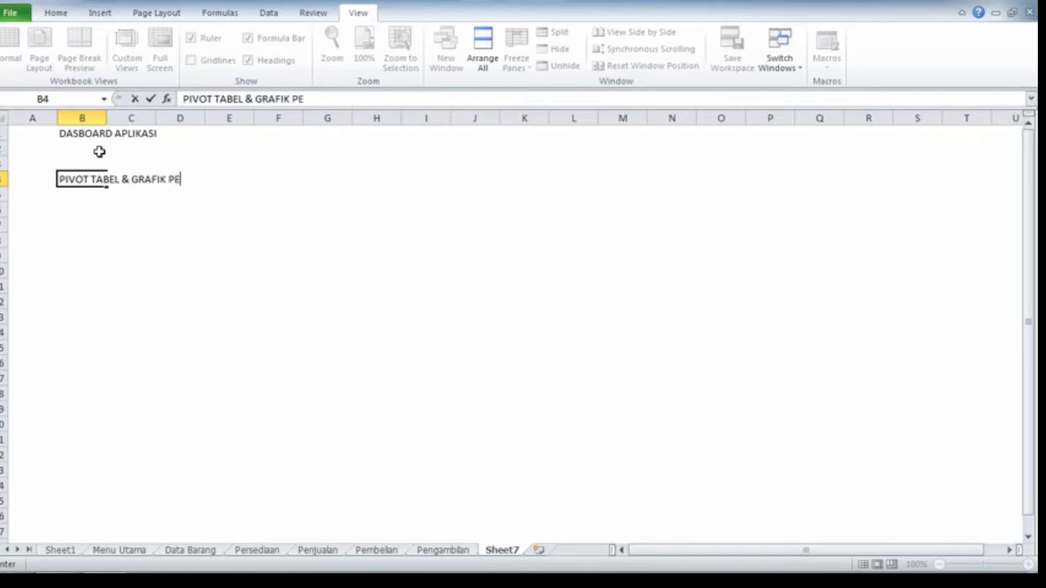
{"action": "type", "text": "NGOLAHAN DATA"}
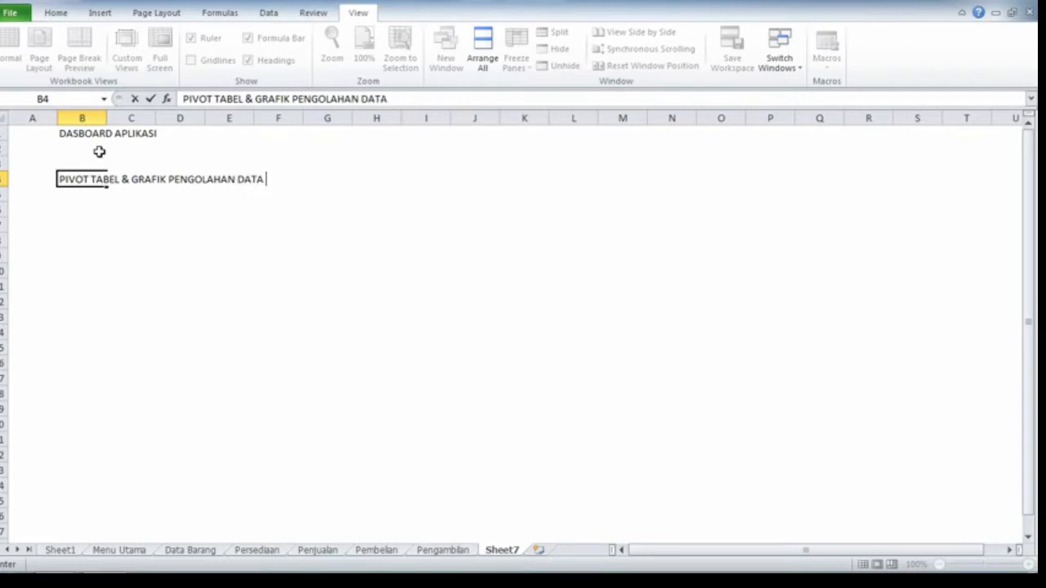
{"action": "type", "text": " TOKO"}
{"action": "left_click", "coordinate": [94, 176]}
Merge and center the DASBOARD APLIKASI title across B1:S3 and align it vertically to the middle.
{"action": "left_click_drag", "start_coordinate": [87, 133], "coordinate": [901, 159]}
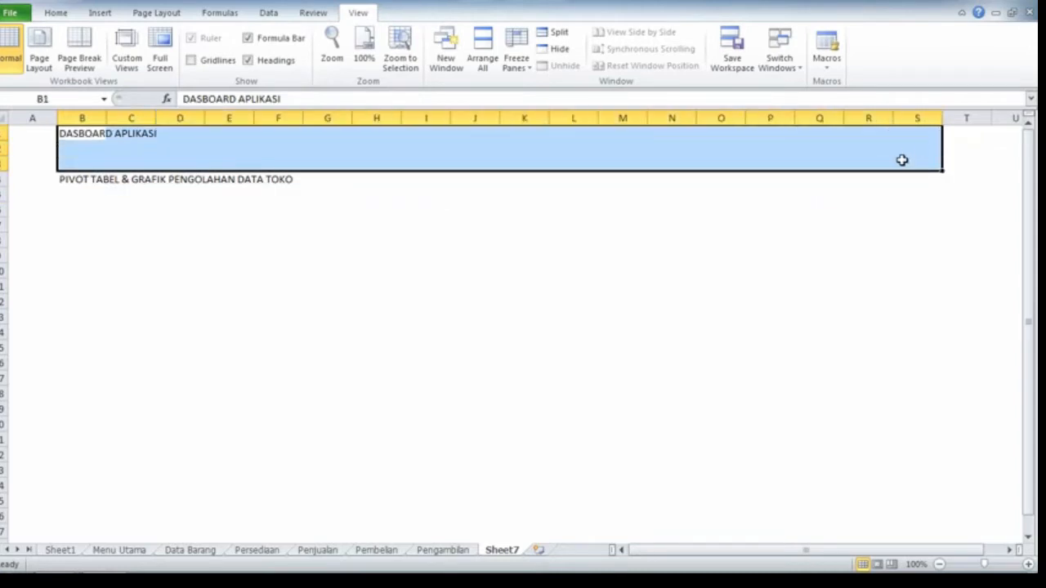
{"action": "left_click", "coordinate": [59, 13]}
{"action": "left_click", "coordinate": [419, 62]}
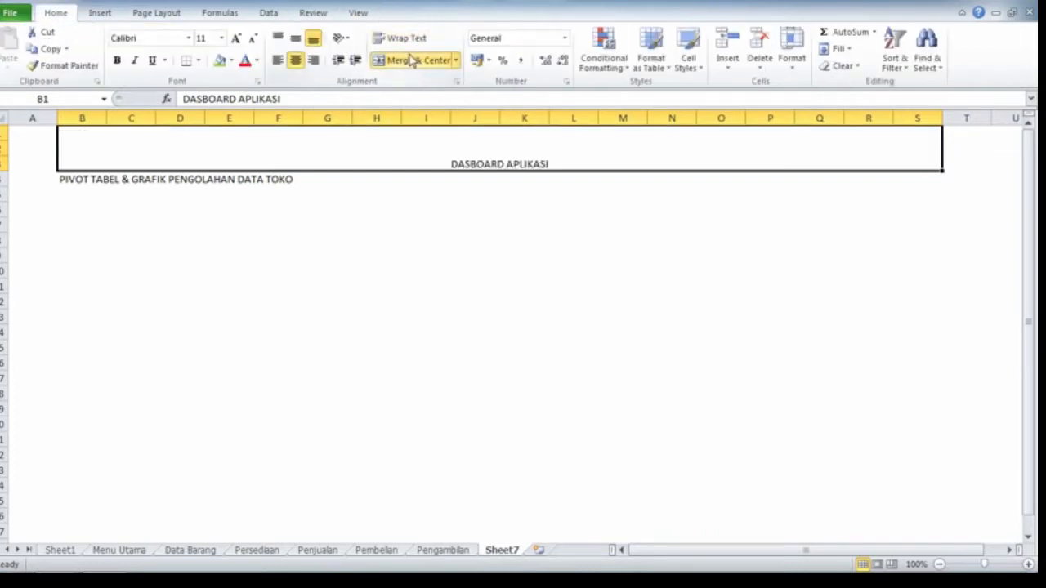
{"action": "left_click", "coordinate": [299, 39]}
Enlarge the DASBOARD APLIKASI title to font size 36 and make it bold.
{"action": "left_click", "coordinate": [236, 39]}
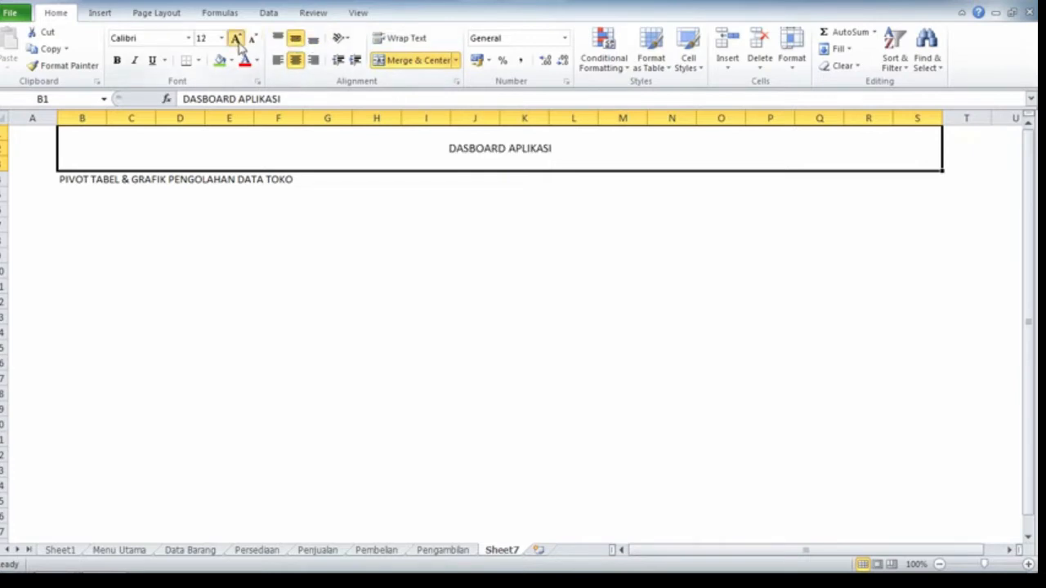
{"action": "left_click", "coordinate": [235, 39]}
{"action": "left_click", "coordinate": [236, 38]}
{"action": "left_click", "coordinate": [235, 38]}
{"action": "left_click", "coordinate": [235, 38]}
{"action": "left_click", "coordinate": [236, 40]}
{"action": "left_click", "coordinate": [236, 39]}
{"action": "left_click", "coordinate": [237, 40]}
{"action": "left_click", "coordinate": [236, 39]}
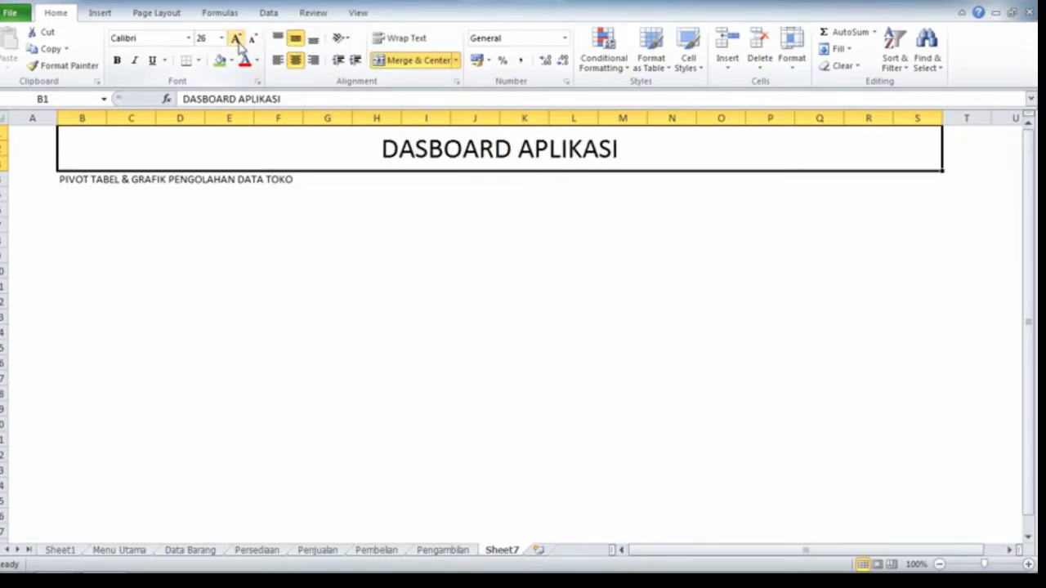
{"action": "left_click", "coordinate": [236, 39]}
{"action": "left_click", "coordinate": [117, 61]}
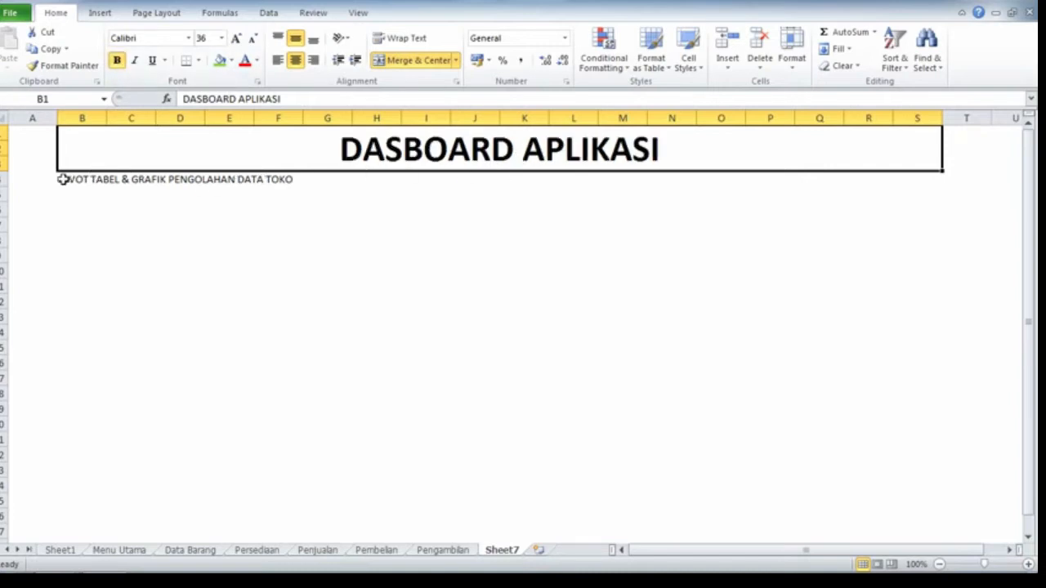
Merge and center the PIVOT TABEL & GRAFIK PENGOLAHAN DATA TOKO subtitle across B4:S6 and align it vertically to the middle.
{"action": "left_click_drag", "start_coordinate": [60, 180], "coordinate": [873, 193]}
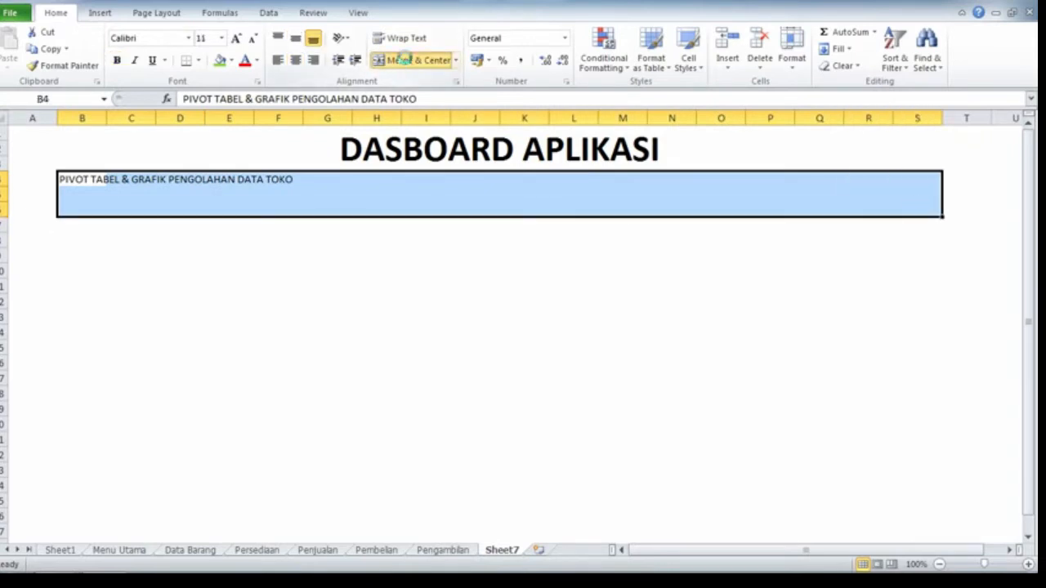
{"action": "left_click", "coordinate": [417, 59]}
{"action": "left_click", "coordinate": [296, 38]}
Enlarge the subtitle in B4 to font size 26 and make it bold.
{"action": "left_click", "coordinate": [235, 39]}
{"action": "left_click", "coordinate": [236, 40]}
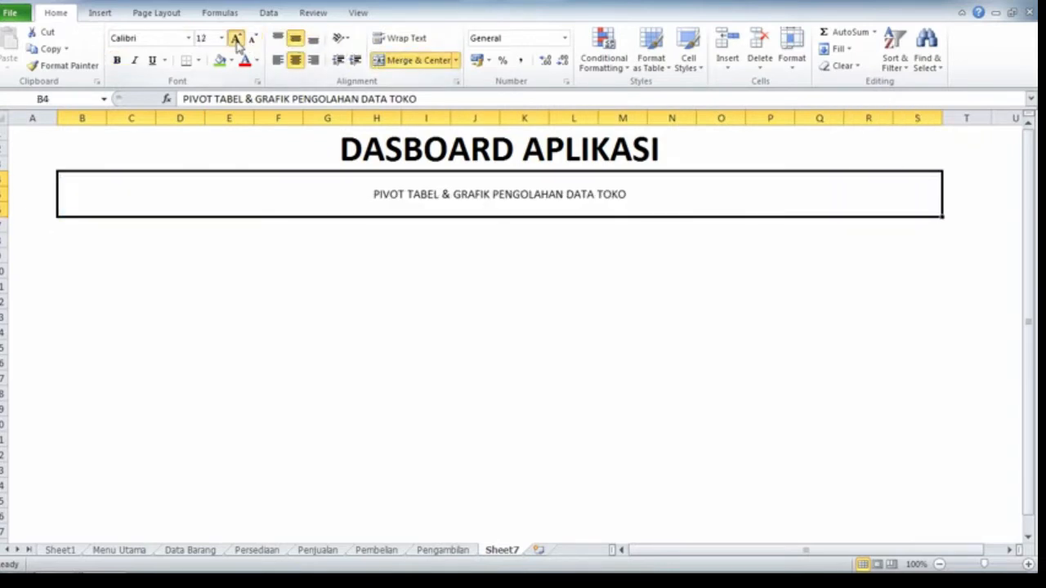
{"action": "left_click", "coordinate": [235, 39]}
{"action": "left_click", "coordinate": [236, 39]}
{"action": "left_click", "coordinate": [235, 40]}
{"action": "left_click", "coordinate": [235, 39]}
{"action": "left_click", "coordinate": [236, 39]}
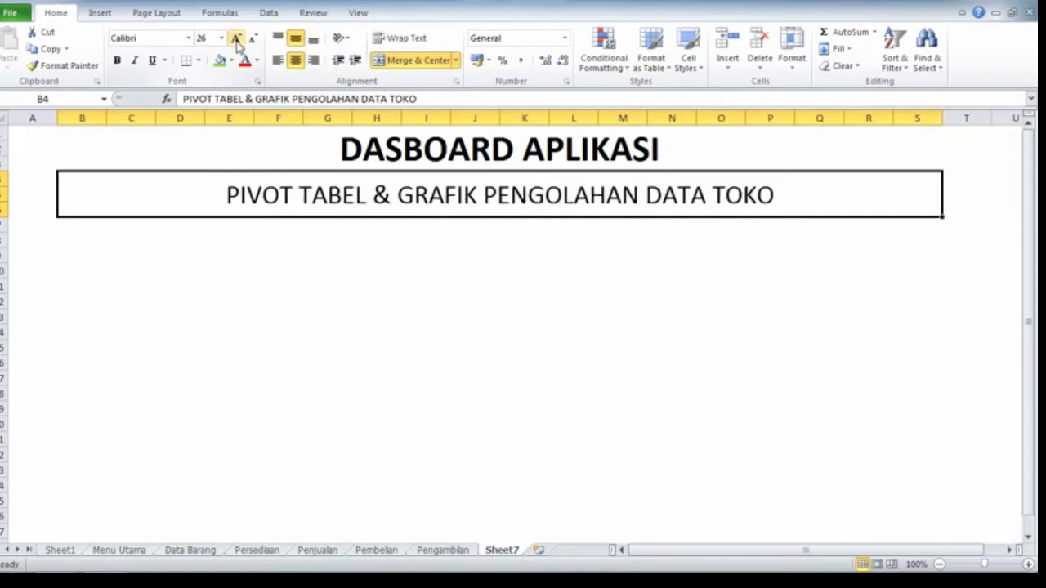
{"action": "left_click", "coordinate": [117, 59]}
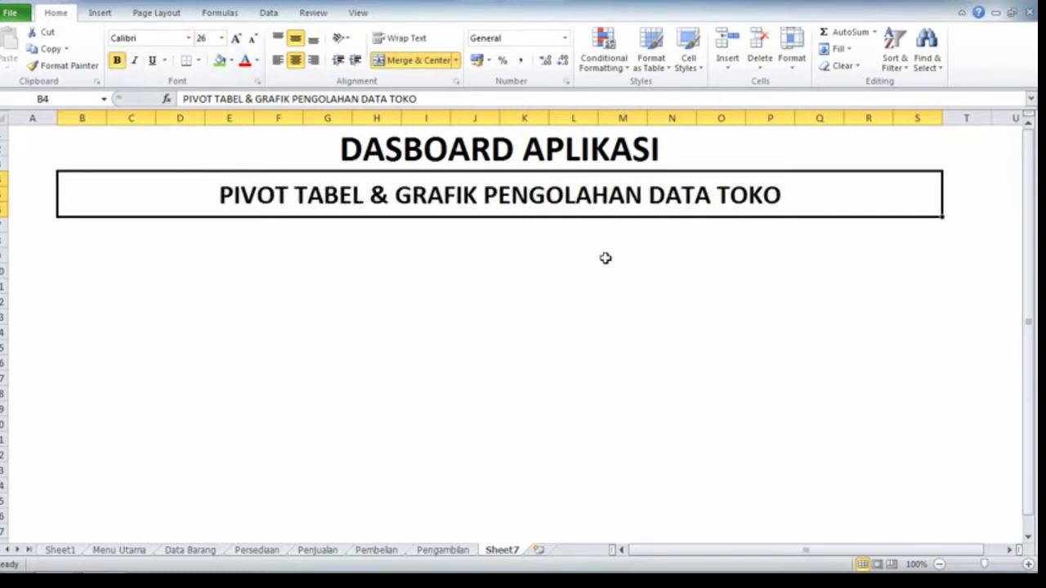
{"action": "left_click", "coordinate": [607, 256]}
Fill the merged DASBOARD APLIKASI title cell with the standard light blue color.
{"action": "left_click", "coordinate": [400, 193]}
{"action": "left_click", "coordinate": [304, 141]}
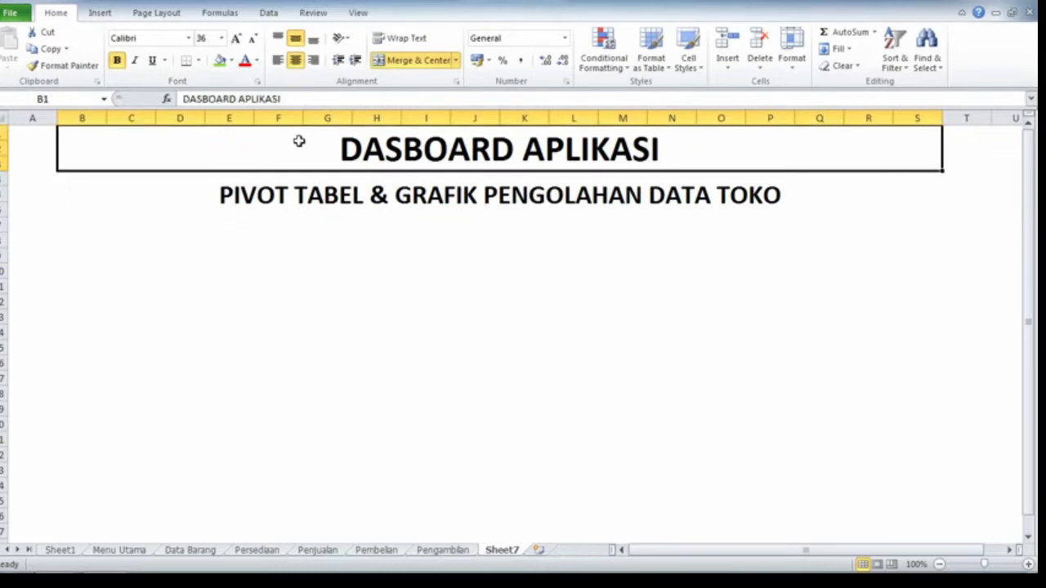
{"action": "left_click", "coordinate": [232, 60]}
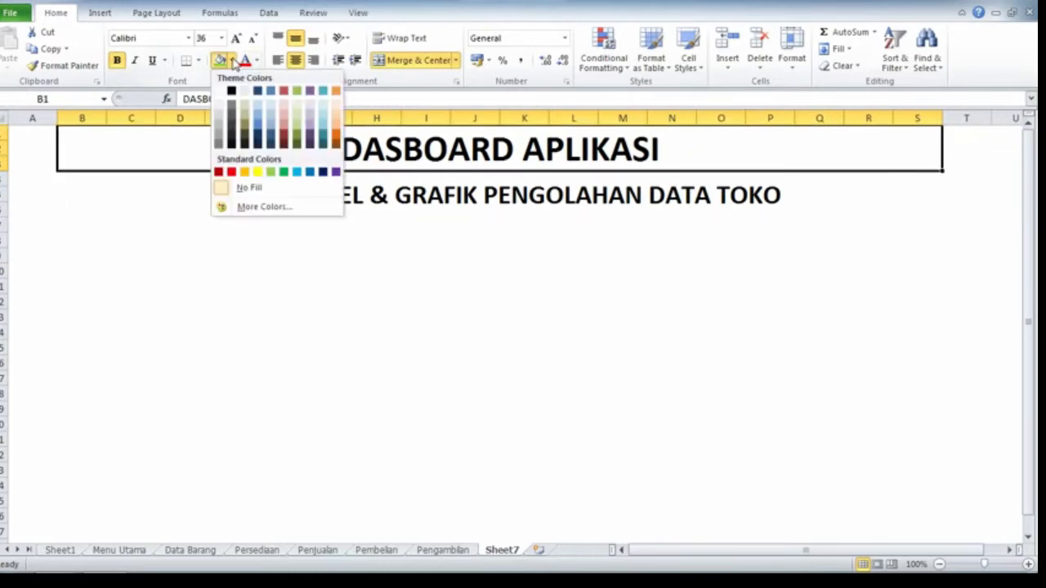
{"action": "left_click", "coordinate": [299, 173]}
Fill the merged subtitle cell B4 with the standard yellow color.
{"action": "left_click", "coordinate": [299, 194]}
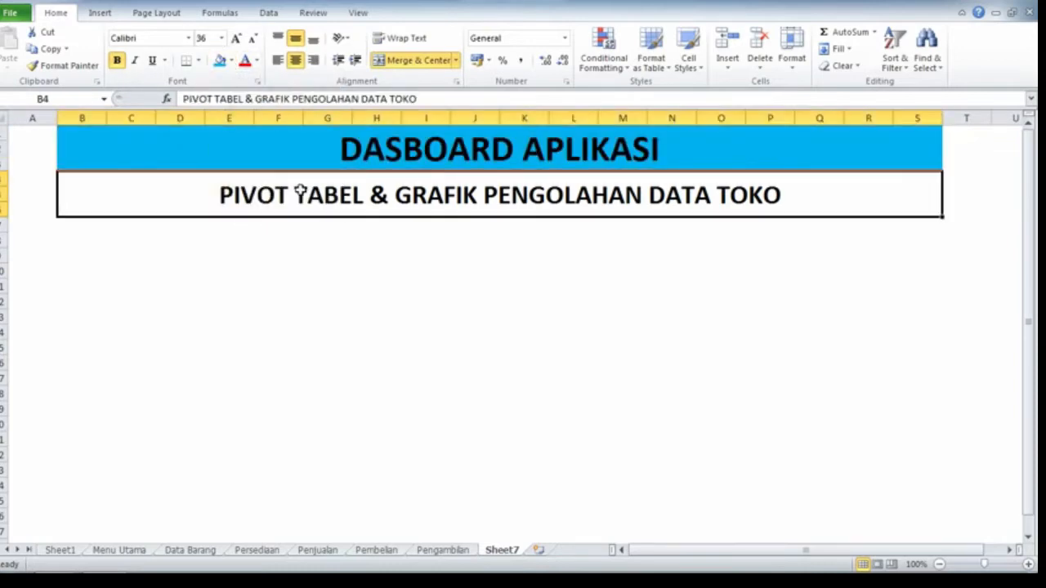
{"action": "left_click", "coordinate": [232, 60]}
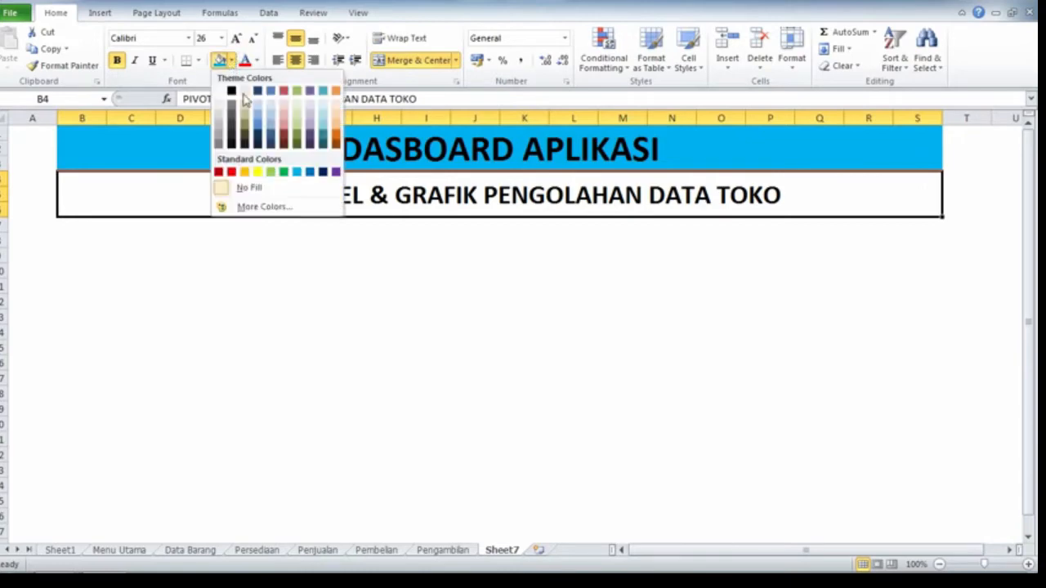
{"action": "left_click", "coordinate": [257, 172]}
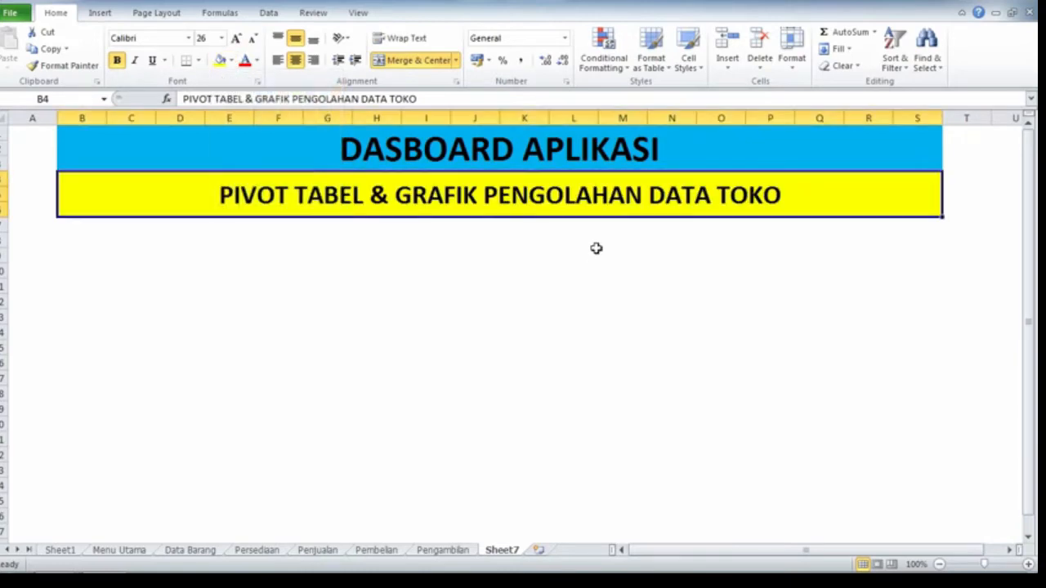
Fill the merged subtitle cell B4 with the standard orange color.
{"action": "left_click", "coordinate": [595, 250]}
{"action": "left_click", "coordinate": [296, 196]}
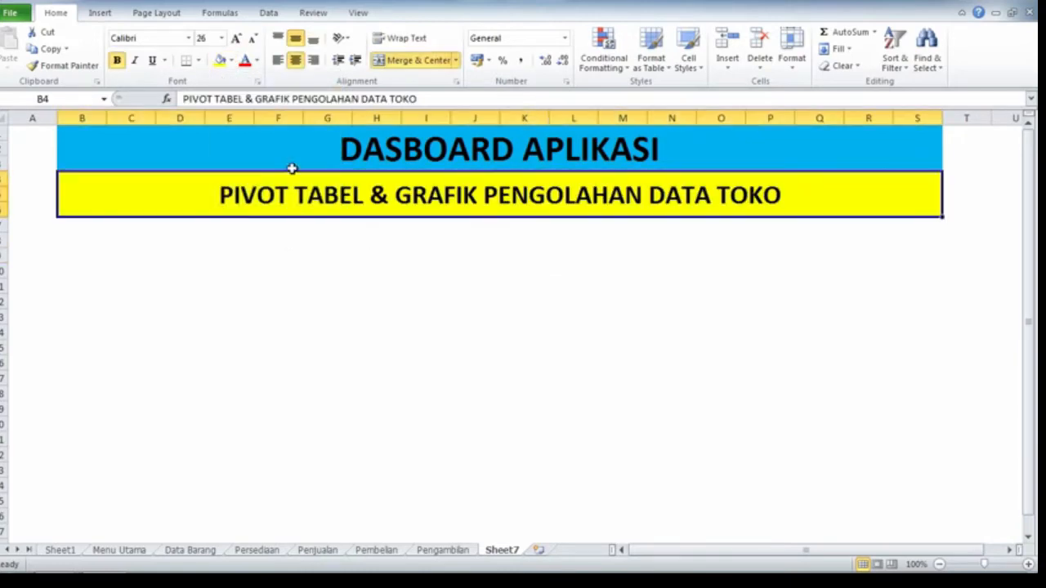
{"action": "left_click", "coordinate": [232, 61]}
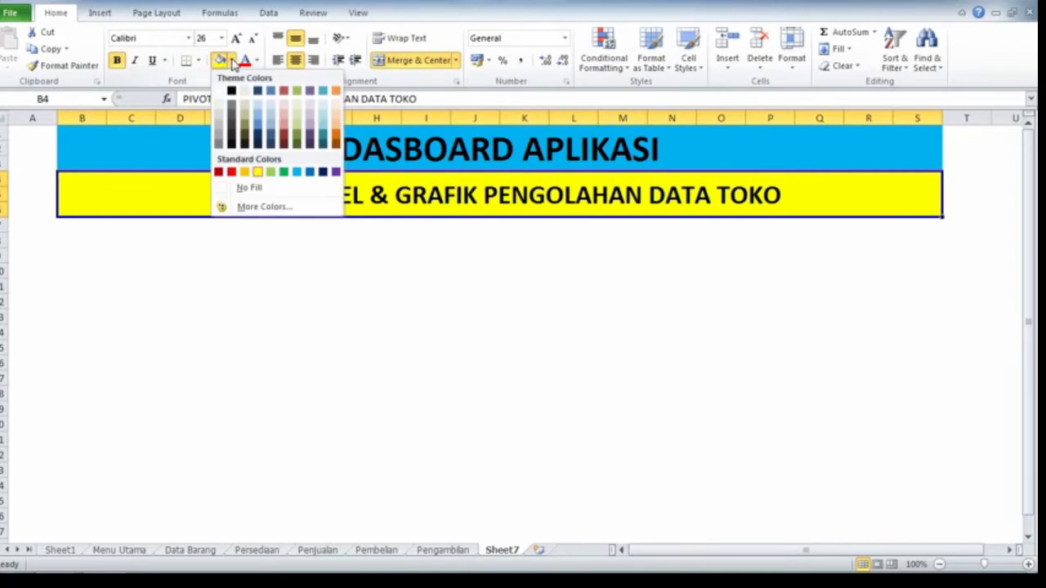
{"action": "left_click", "coordinate": [245, 172]}
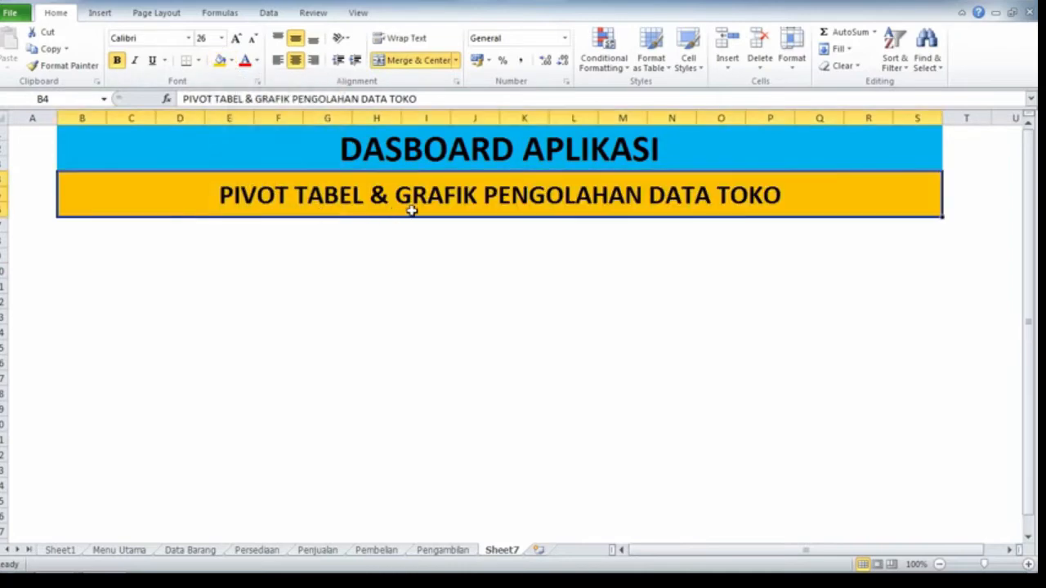
Fill the dashboard area below the subtitle, from B8 across to column S, with the standard light green color.
{"action": "left_click", "coordinate": [76, 239]}
{"action": "left_click_drag", "start_coordinate": [76, 238], "coordinate": [890, 357]}
{"action": "left_click", "coordinate": [455, 357]}
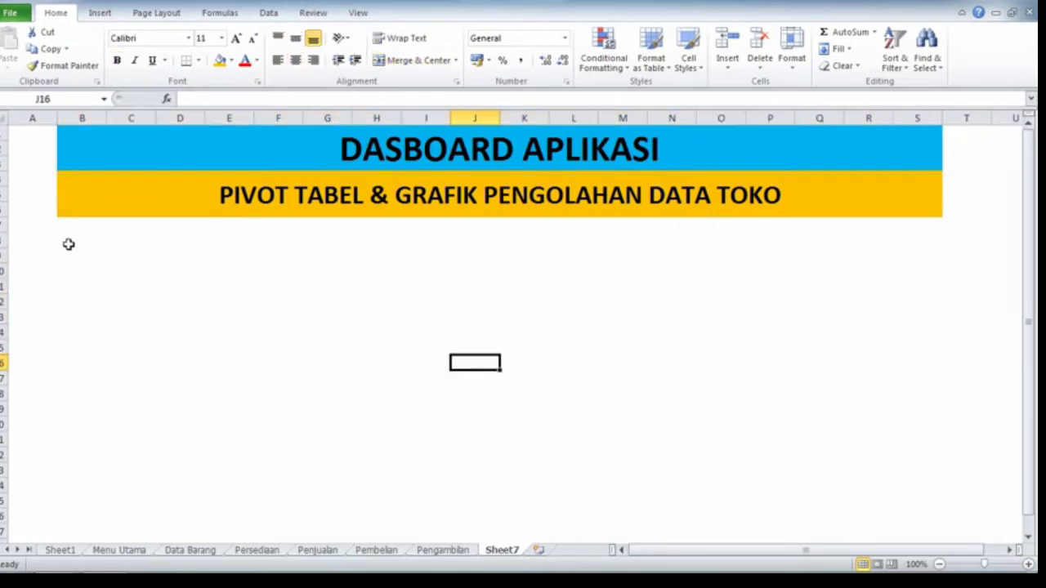
{"action": "left_click_drag", "start_coordinate": [70, 242], "coordinate": [940, 537]}
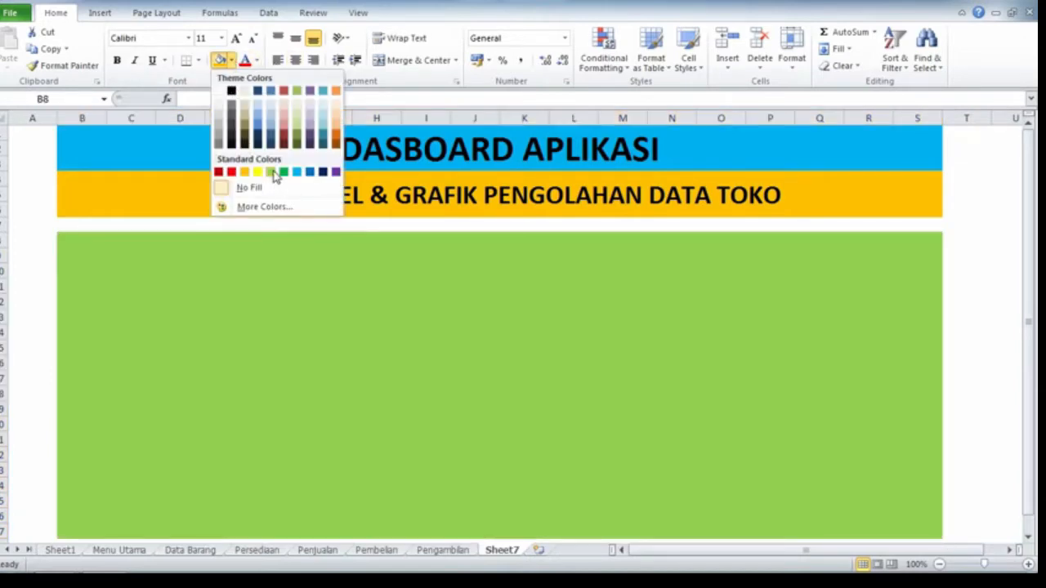
{"action": "left_click", "coordinate": [274, 173]}
{"action": "left_click", "coordinate": [439, 322]}
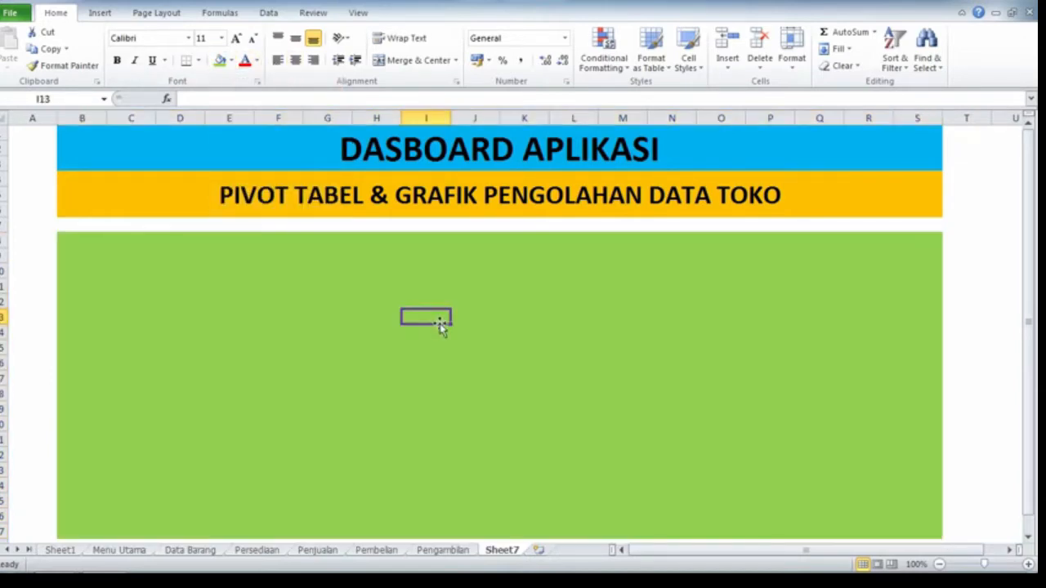
{"action": "left_click", "coordinate": [459, 147]}
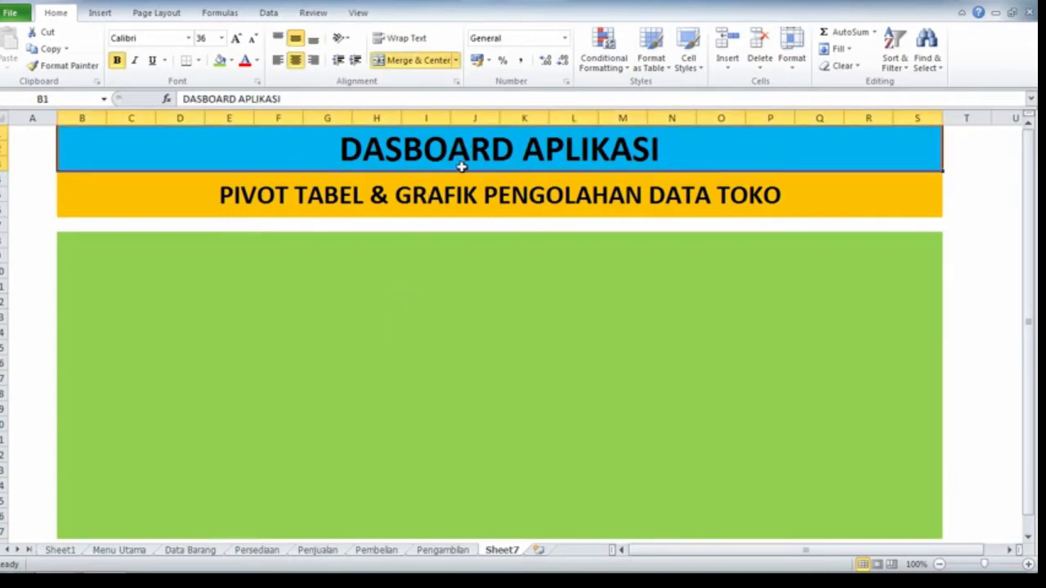
{"action": "left_click", "coordinate": [368, 287]}
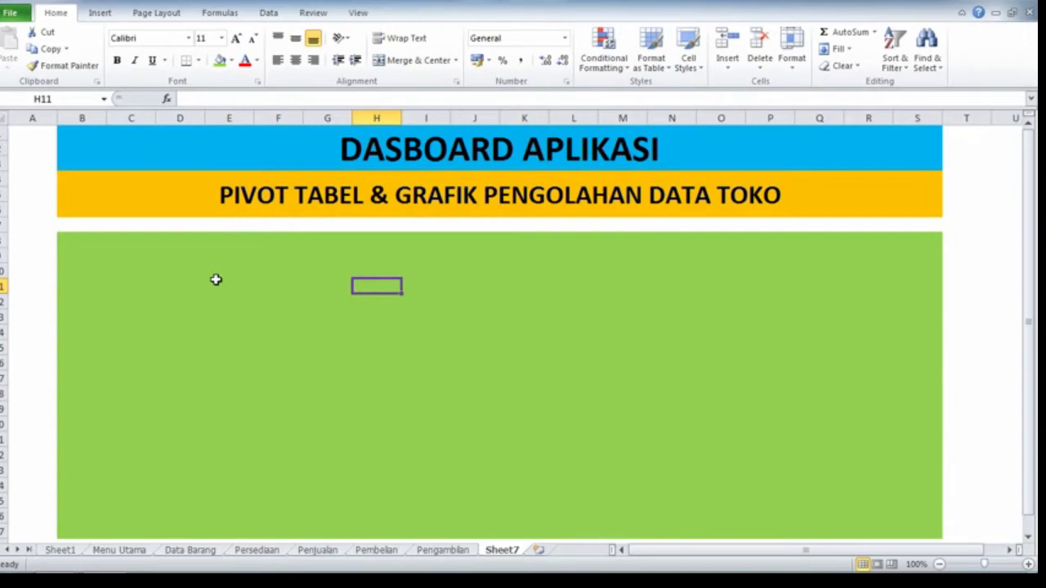
{"action": "left_click", "coordinate": [163, 284]}
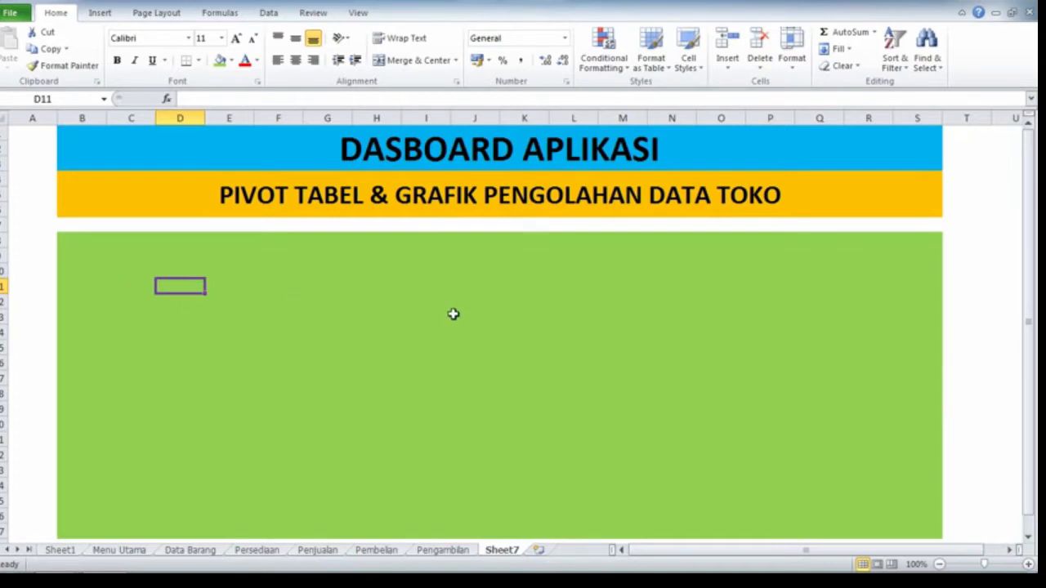
{"action": "left_click", "coordinate": [270, 315]}
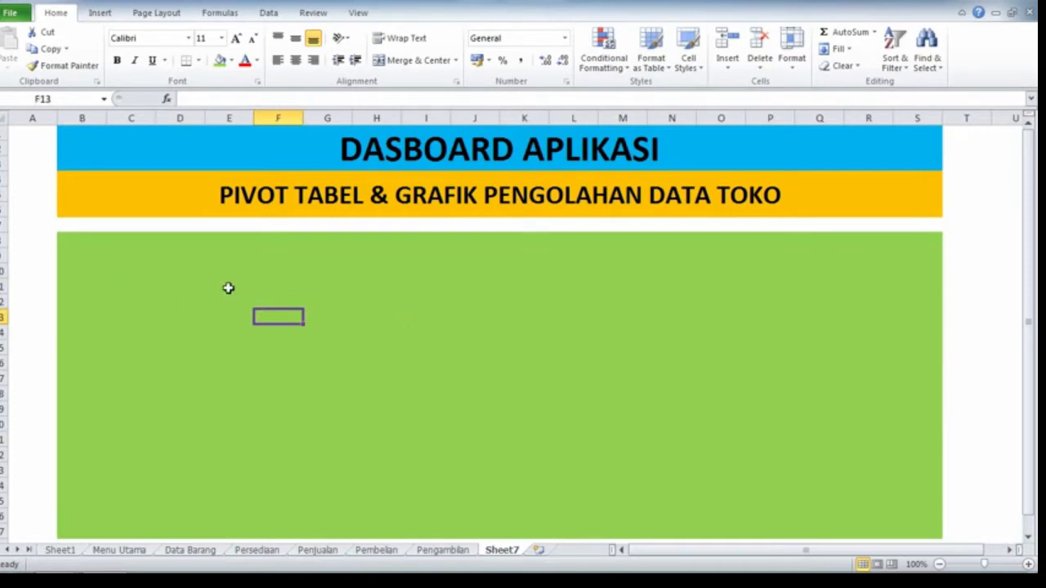
{"action": "left_click", "coordinate": [168, 281]}
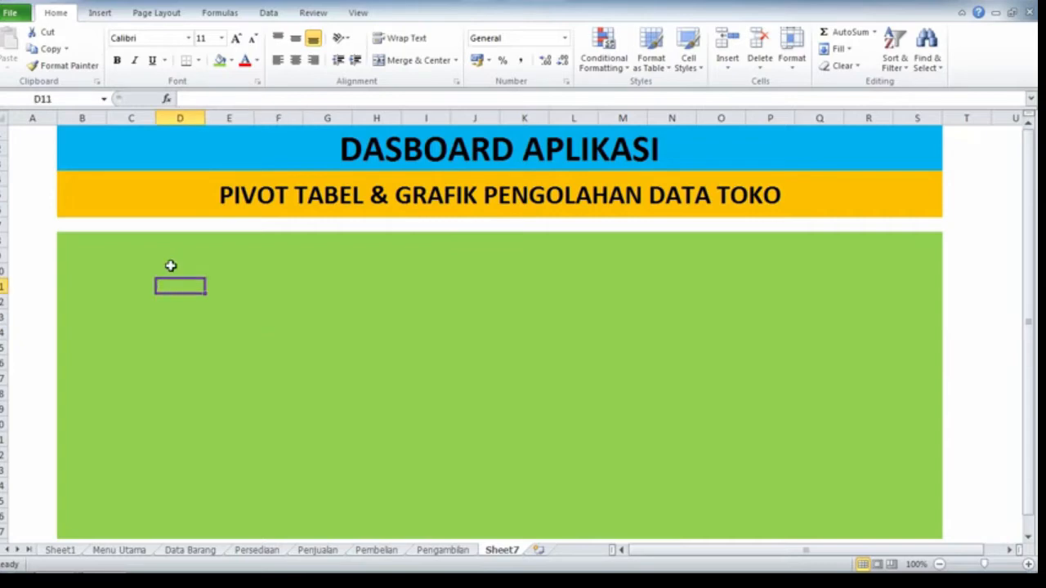
{"action": "left_click", "coordinate": [325, 209]}
{"action": "left_click", "coordinate": [392, 302]}
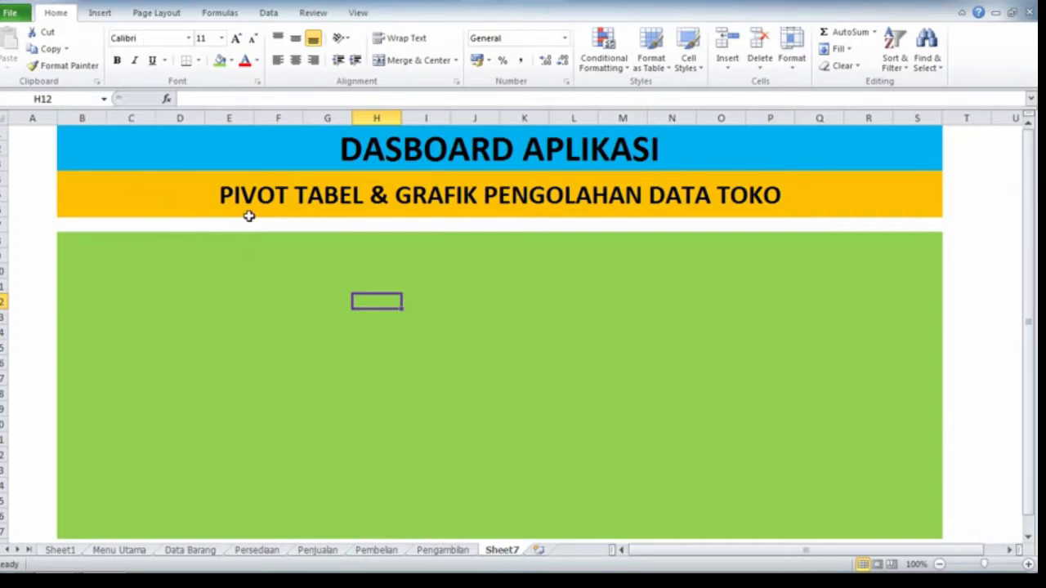
{"action": "left_click", "coordinate": [278, 204]}
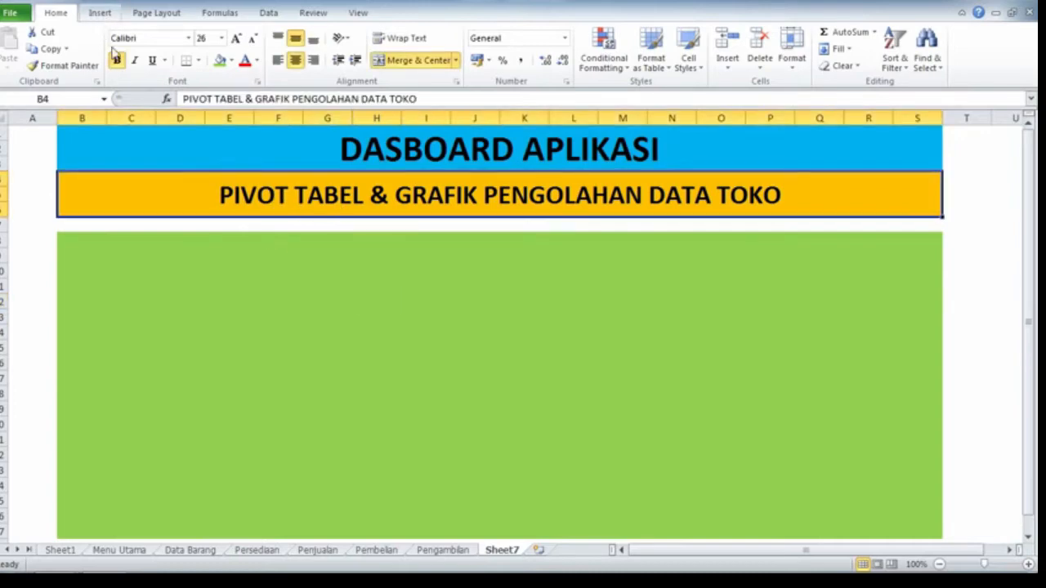
Create a PivotTable at cell E14 of Sheet7 from the sales data in Penjualan!$B$4:$M$7.
{"action": "left_click", "coordinate": [211, 328]}
{"action": "left_click", "coordinate": [100, 13]}
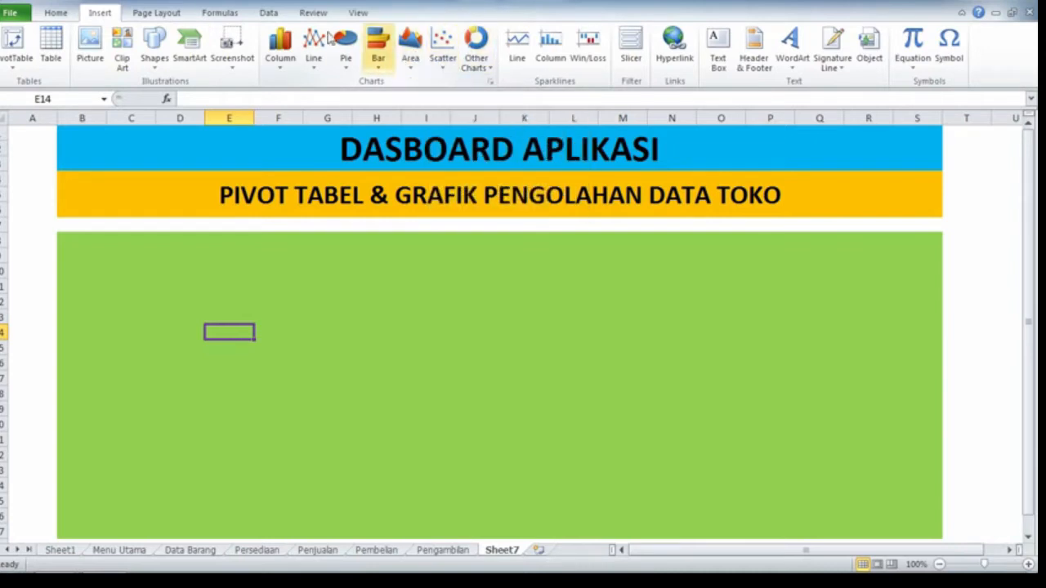
{"action": "left_click", "coordinate": [13, 72]}
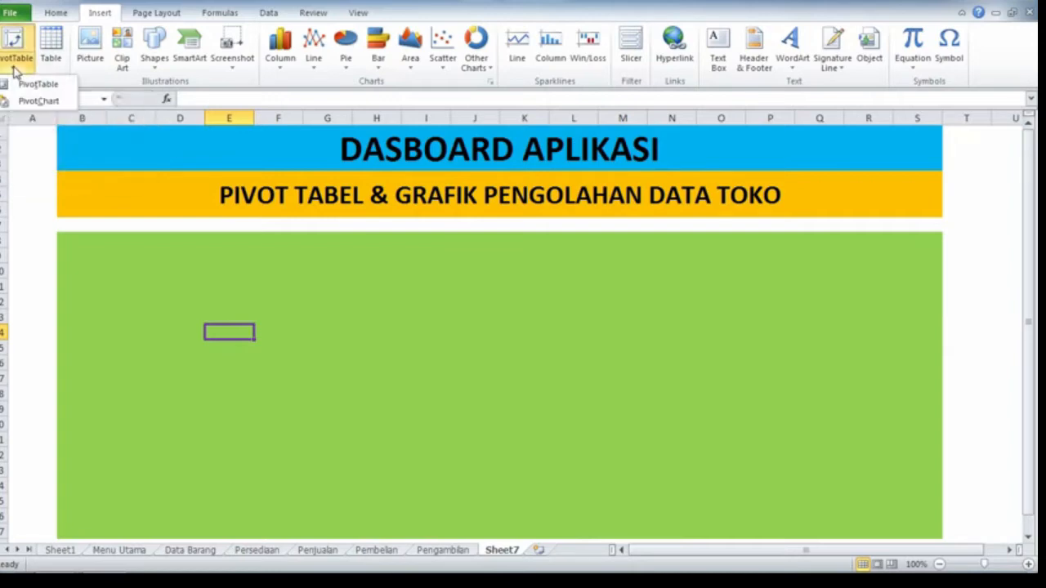
{"action": "left_click", "coordinate": [49, 88]}
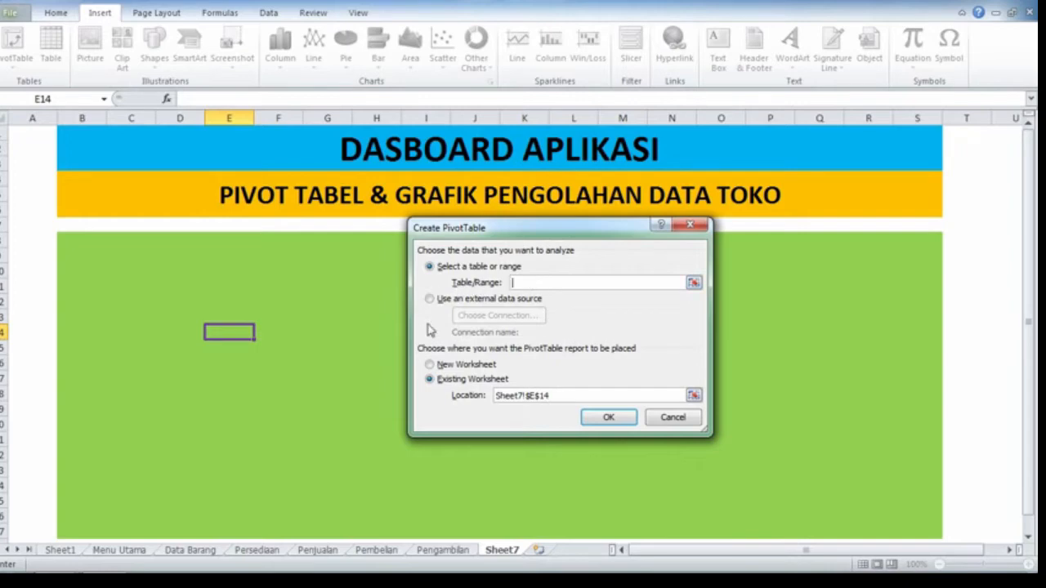
{"action": "left_click", "coordinate": [320, 550]}
{"action": "left_click_drag", "start_coordinate": [531, 234], "coordinate": [421, 324]}
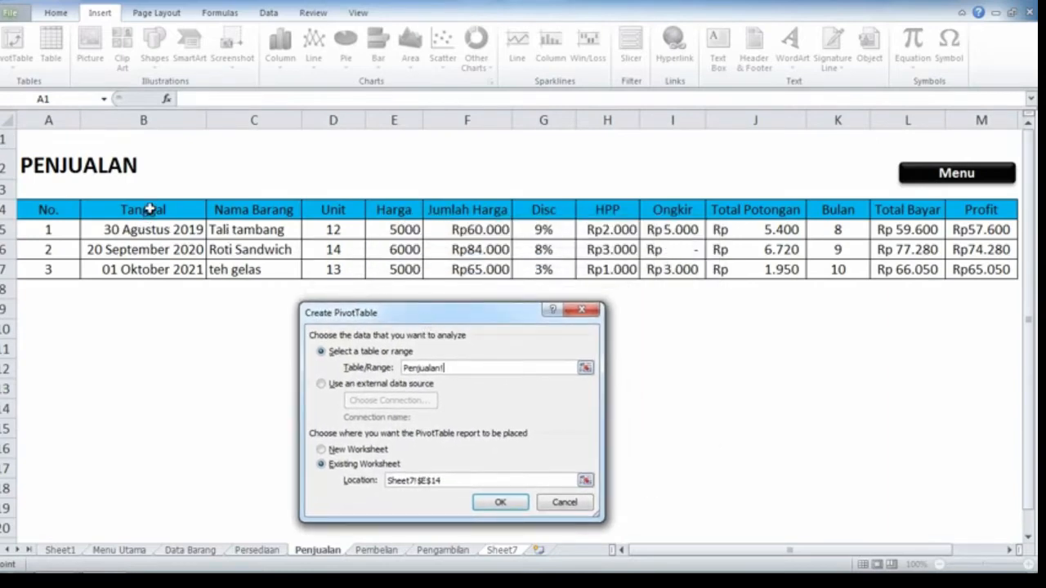
{"action": "left_click_drag", "start_coordinate": [149, 210], "coordinate": [977, 267]}
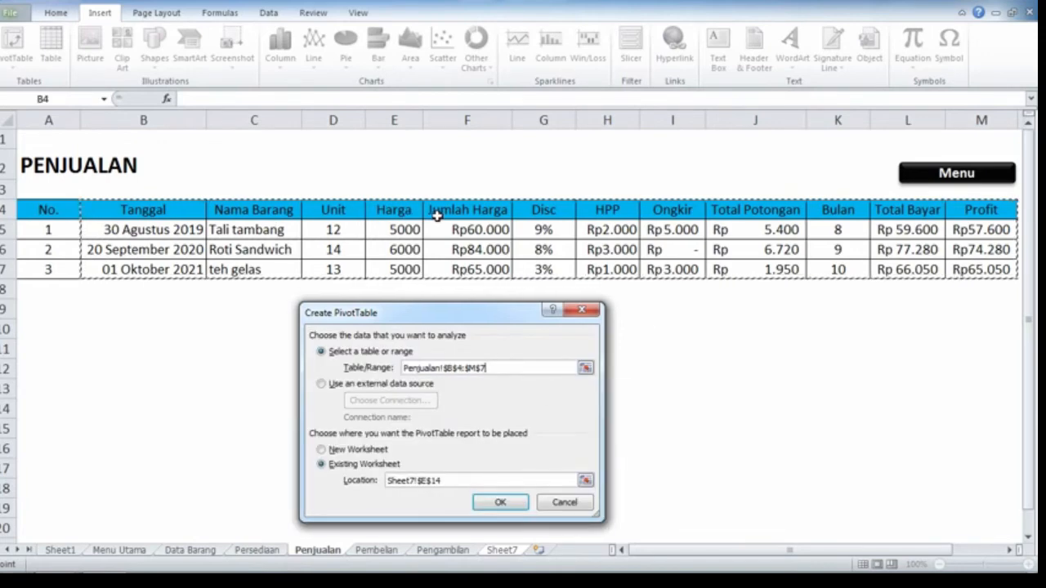
{"action": "left_click", "coordinate": [501, 503]}
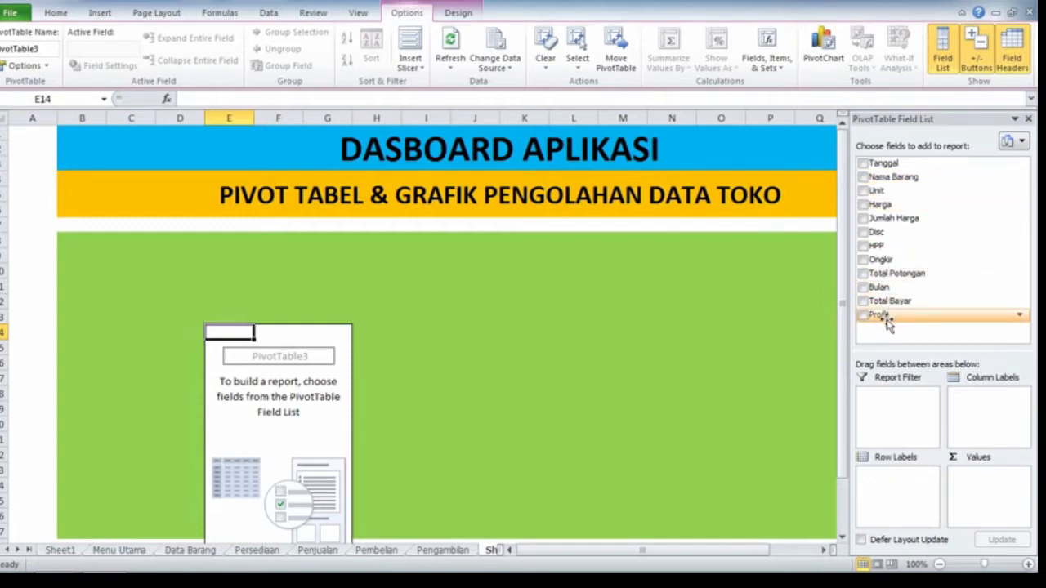
{"action": "left_click_drag", "start_coordinate": [889, 323], "coordinate": [974, 480]}
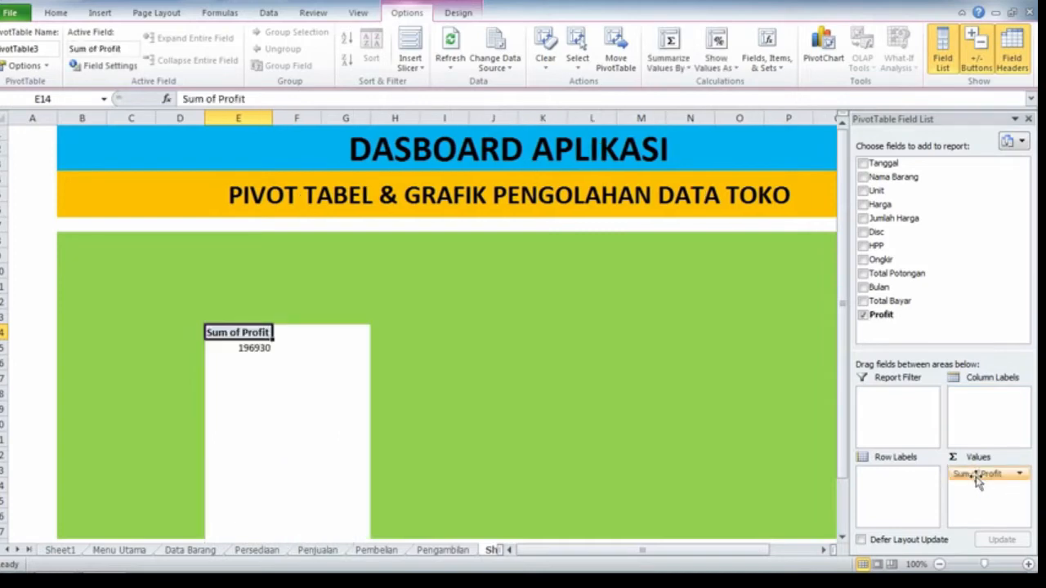
{"action": "left_click", "coordinate": [1021, 475]}
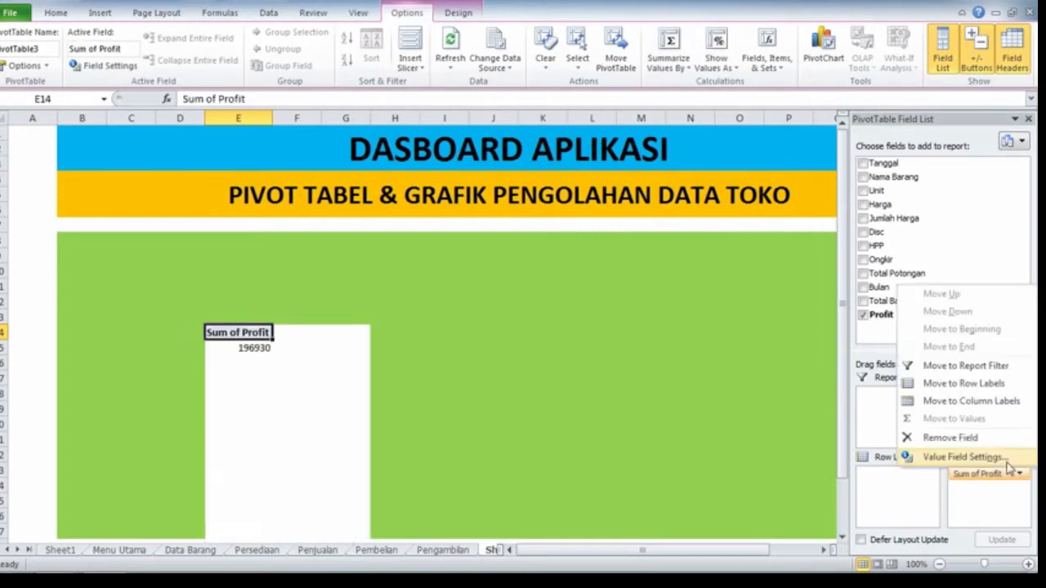
{"action": "left_click", "coordinate": [956, 460]}
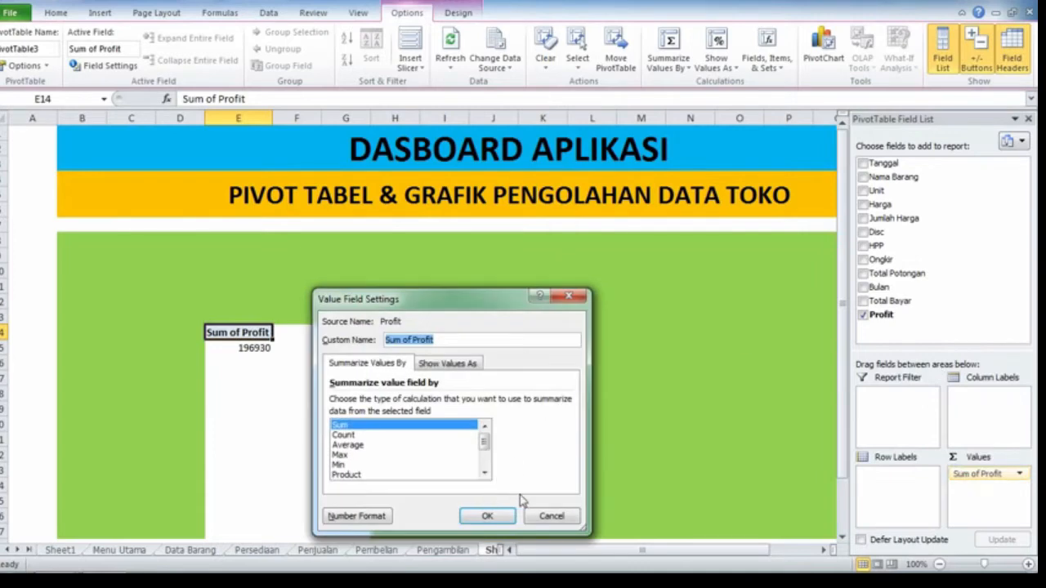
{"action": "left_click", "coordinate": [553, 516]}
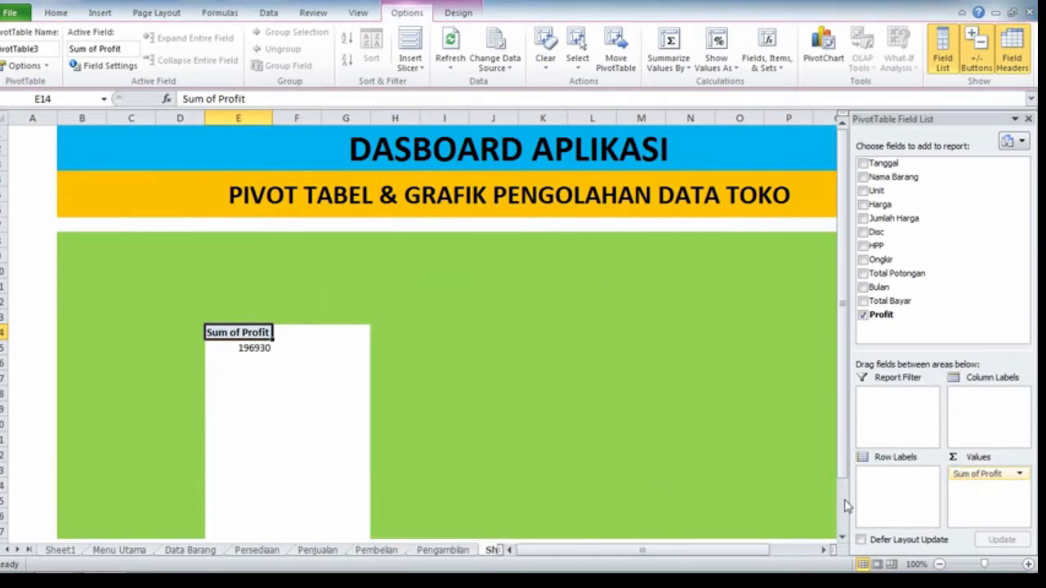
{"action": "left_click", "coordinate": [1020, 474]}
{"action": "left_click", "coordinate": [981, 438]}
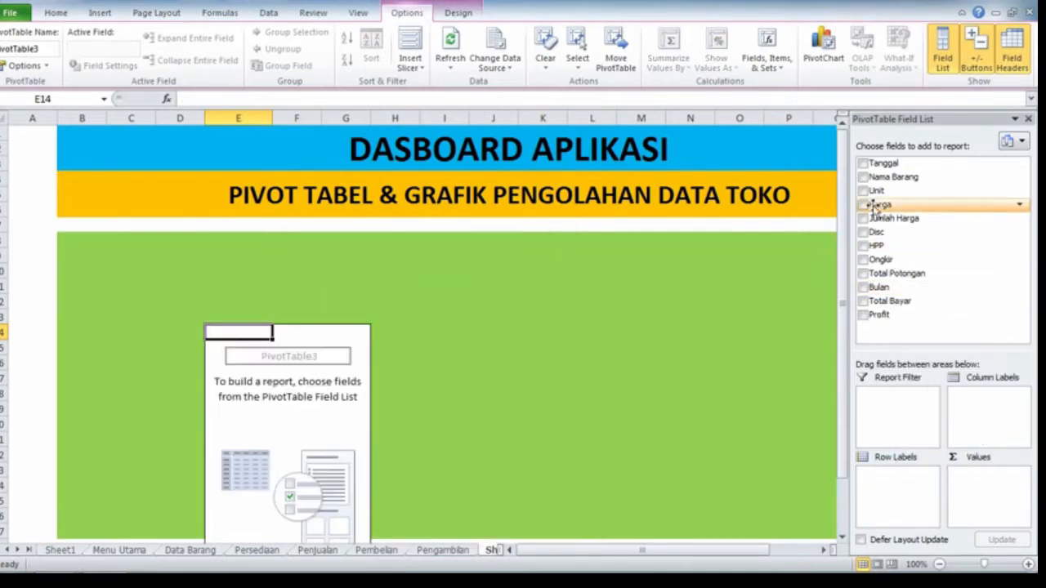
Add Nama Barang as row labels and Harga, HPP and Profit as summed values to the PivotTable.
{"action": "left_click", "coordinate": [863, 177]}
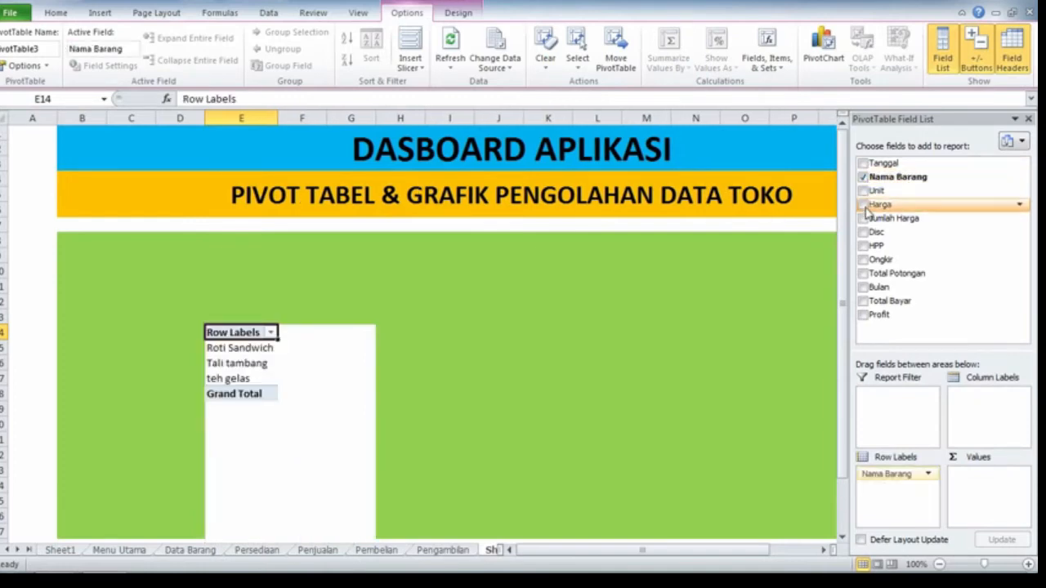
{"action": "left_click", "coordinate": [864, 204]}
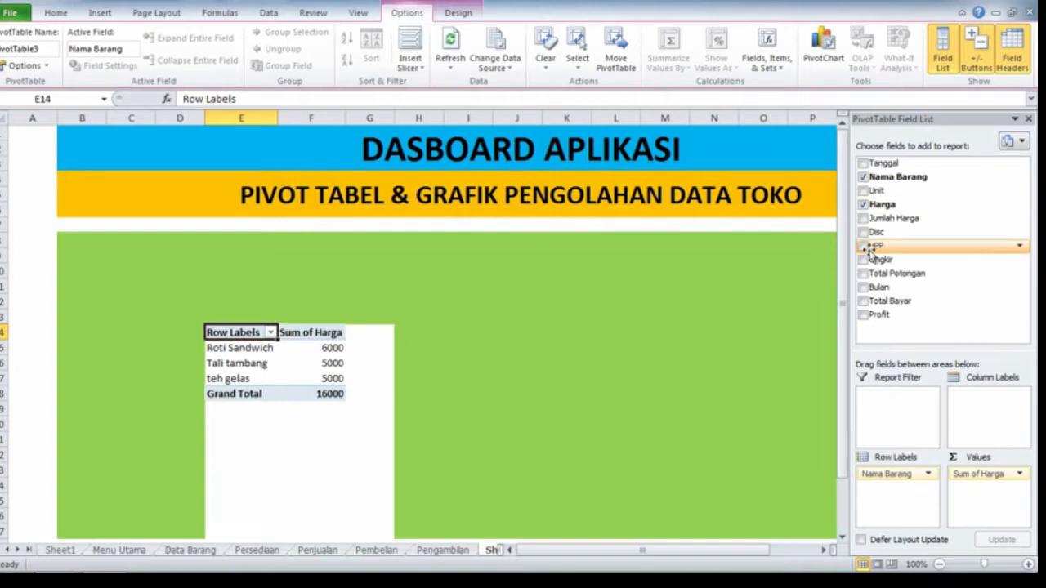
{"action": "left_click", "coordinate": [864, 247]}
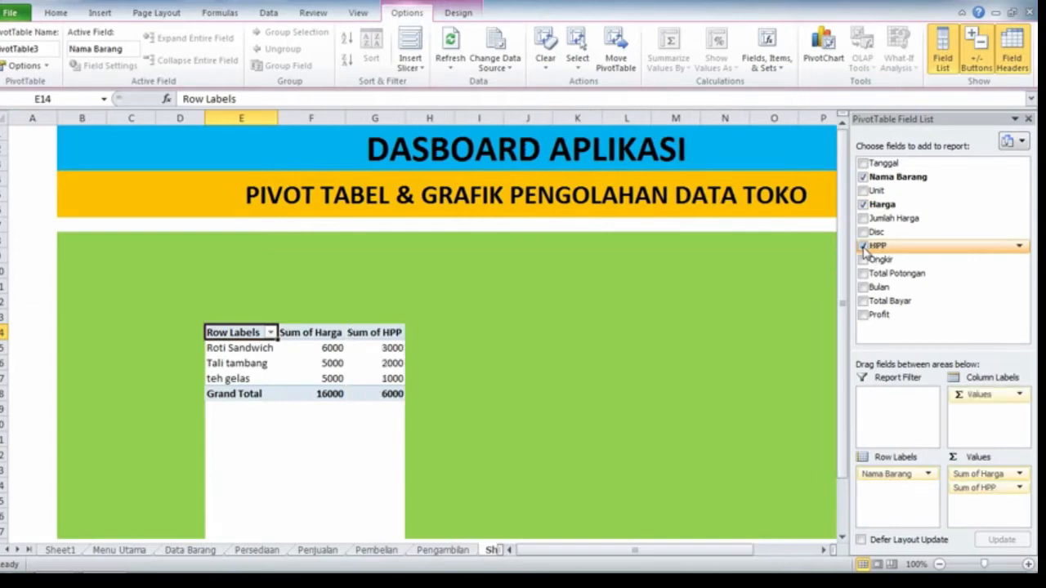
{"action": "left_click", "coordinate": [864, 315]}
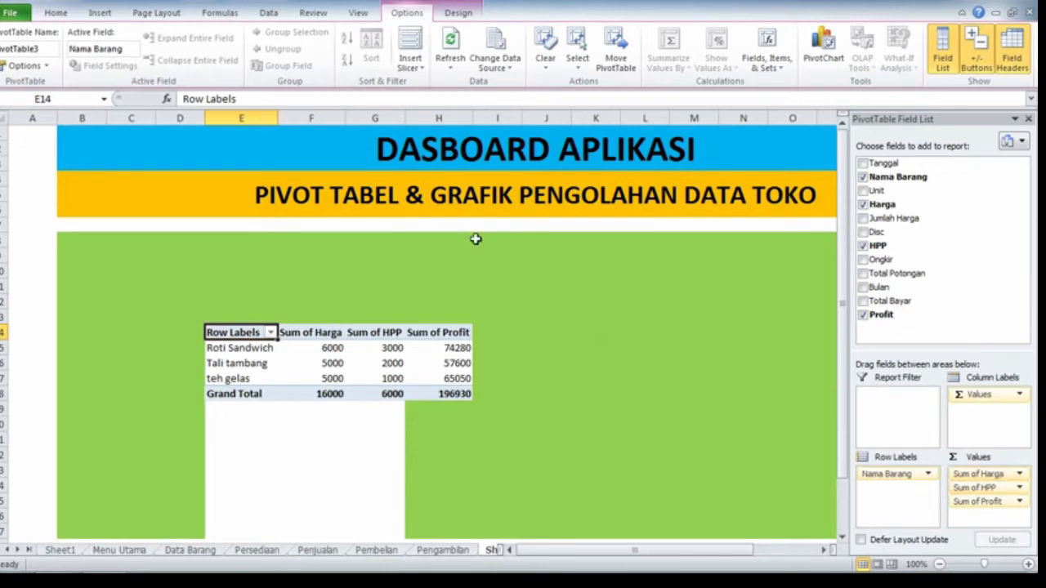
{"action": "left_click", "coordinate": [1020, 475]}
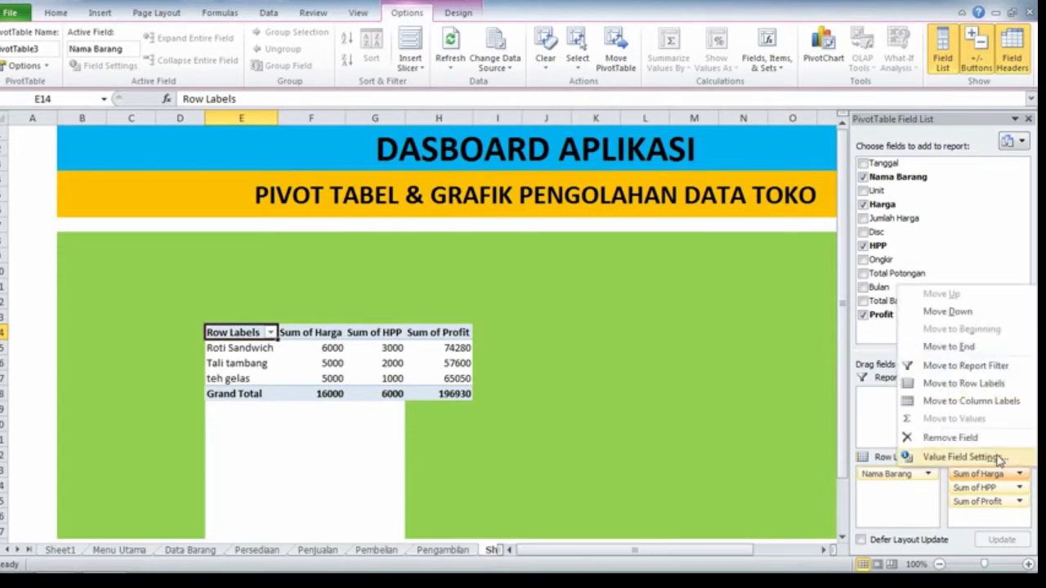
{"action": "left_click", "coordinate": [992, 458]}
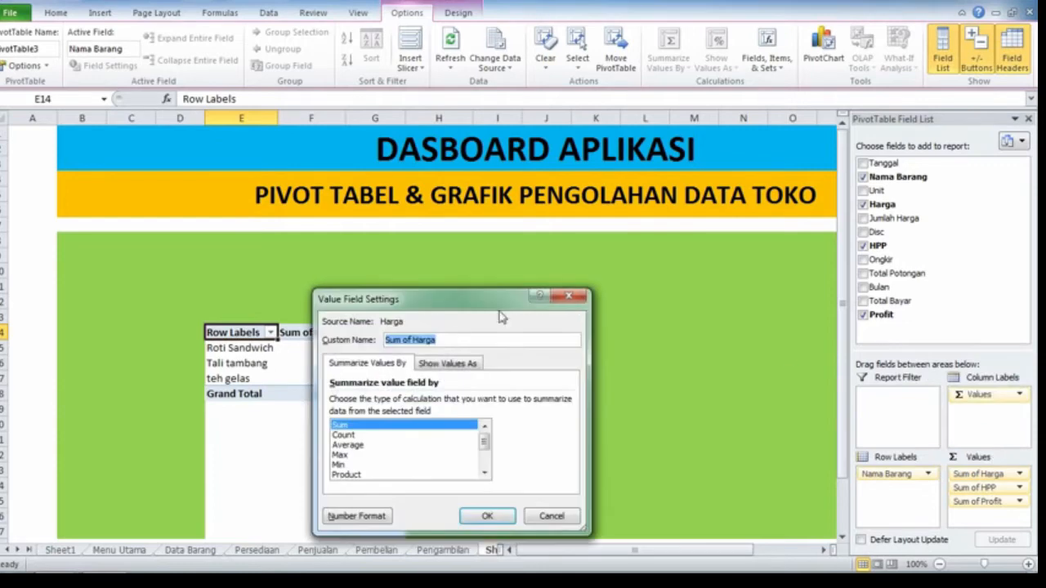
{"action": "left_click", "coordinate": [347, 436]}
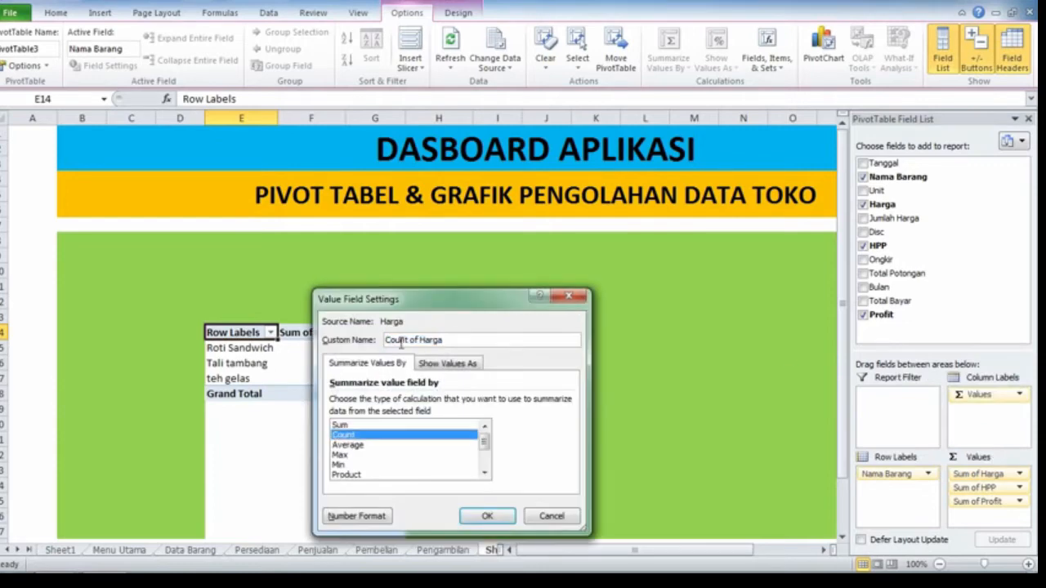
{"action": "left_click", "coordinate": [344, 426]}
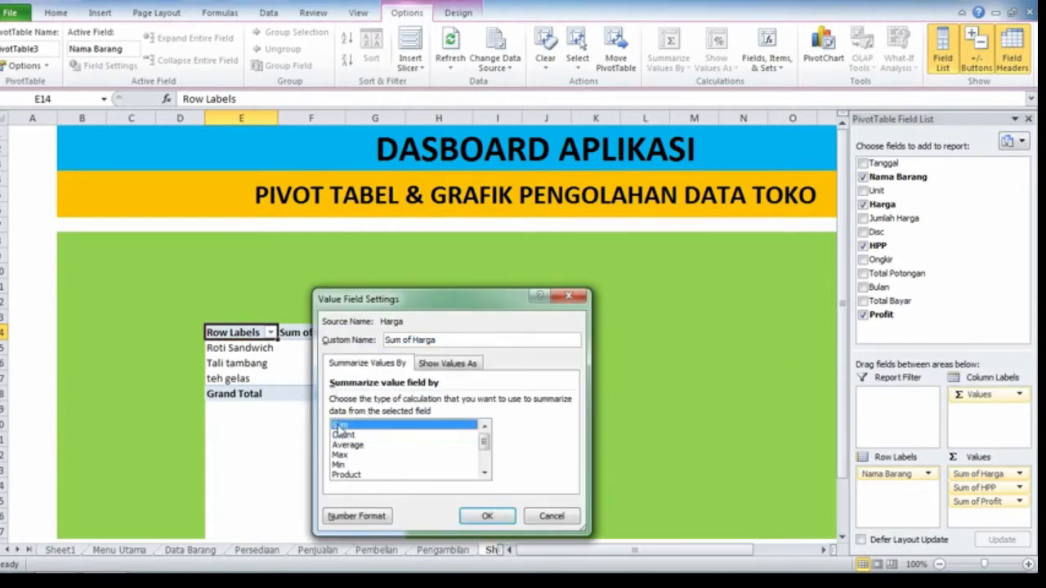
{"action": "left_click", "coordinate": [551, 516]}
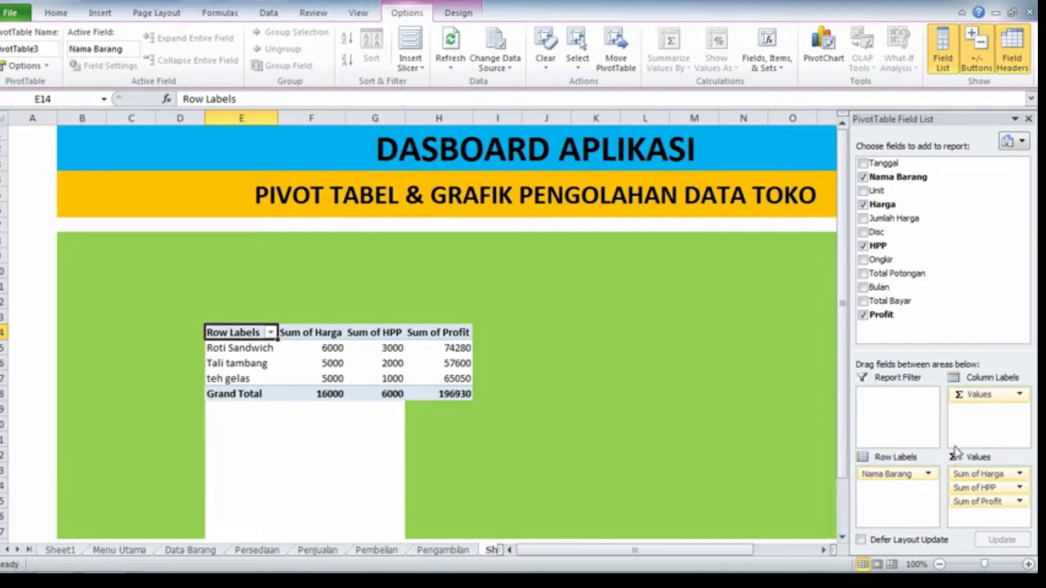
Insert a 3-D clustered column chart from the PivotTable and move it over the table, covering its data.
{"action": "left_click", "coordinate": [98, 14]}
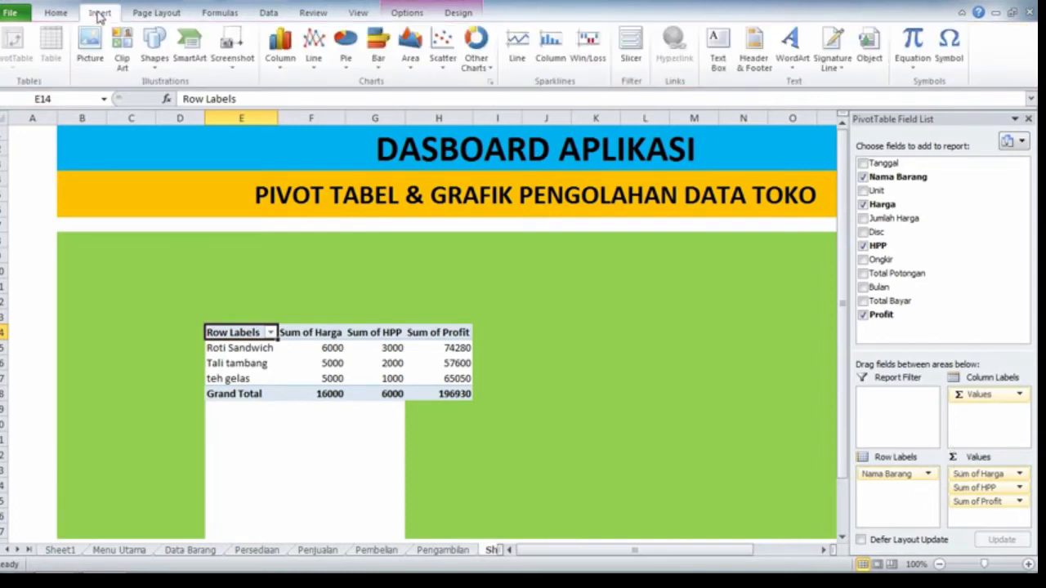
{"action": "left_click", "coordinate": [282, 66]}
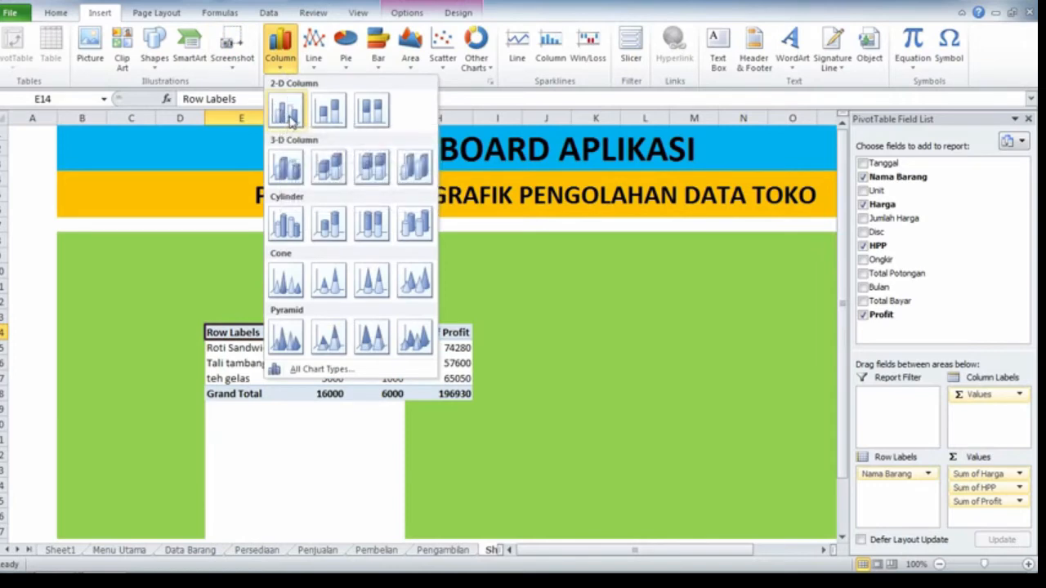
{"action": "left_click", "coordinate": [288, 168]}
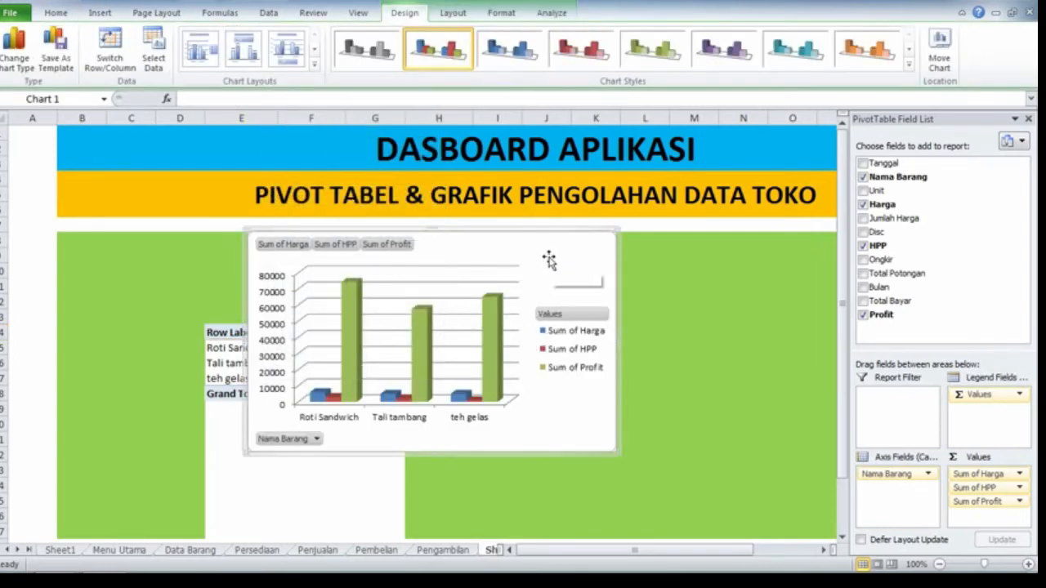
{"action": "left_click_drag", "start_coordinate": [552, 259], "coordinate": [327, 295]}
{"action": "left_click_drag", "start_coordinate": [384, 278], "coordinate": [414, 288]}
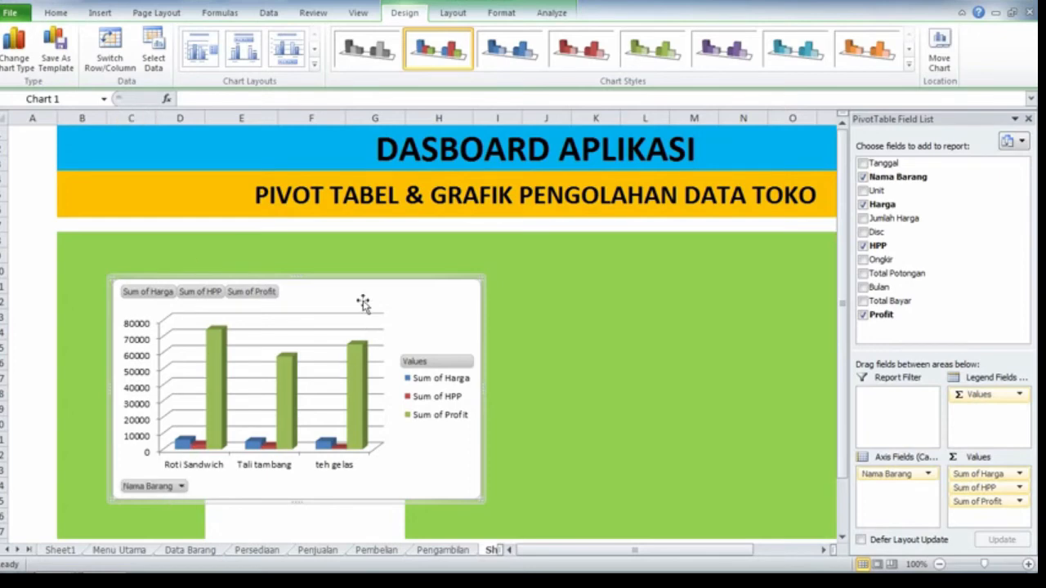
{"action": "left_click_drag", "start_coordinate": [385, 294], "coordinate": [387, 289]}
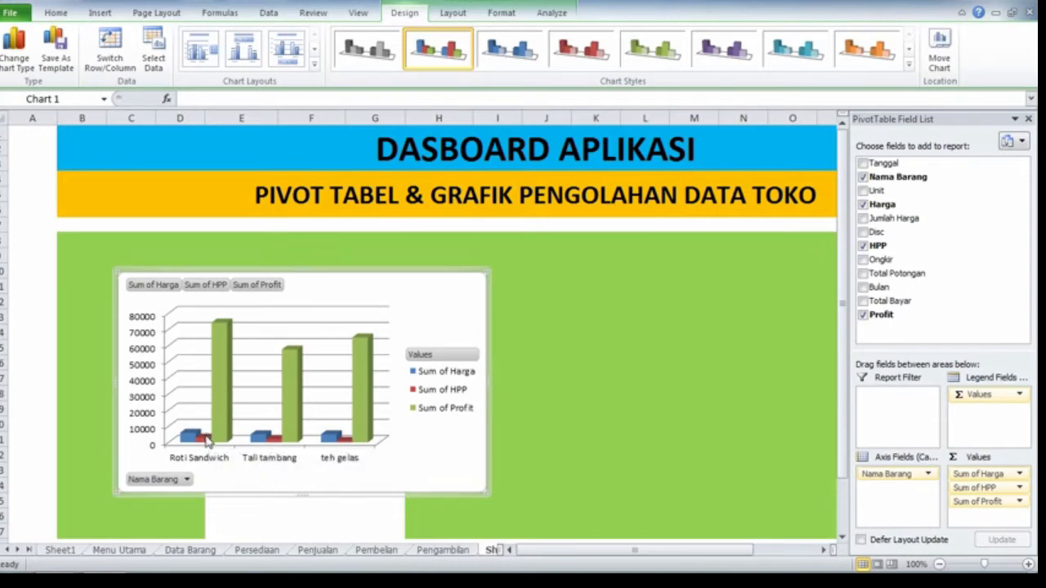
Filter the pivot chart's Nama Barang field to show only Tali tambang.
{"action": "mouse_move", "coordinate": [218, 333]}
{"action": "left_click", "coordinate": [186, 480]}
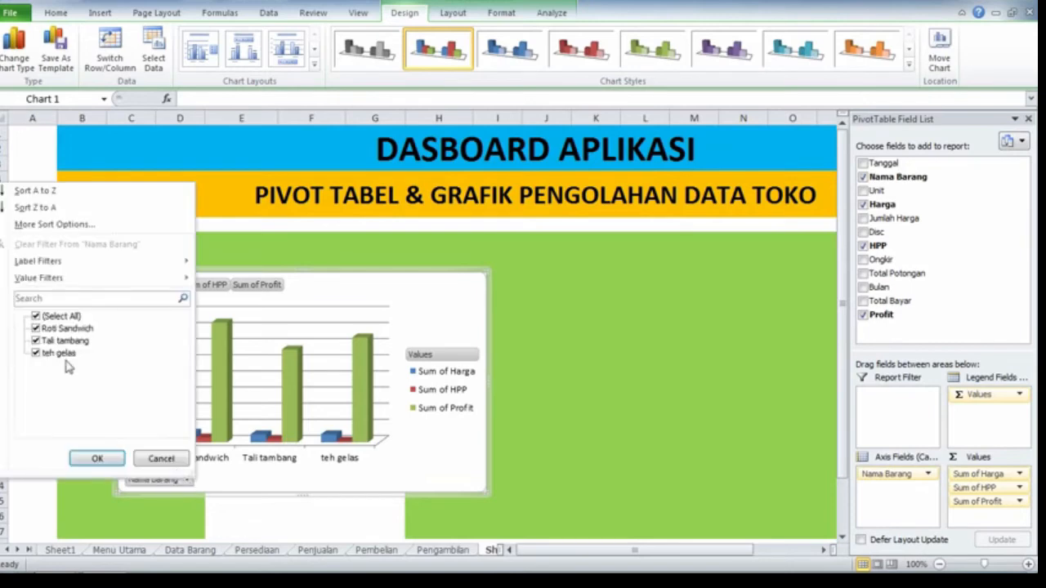
{"action": "left_click", "coordinate": [36, 318]}
{"action": "left_click", "coordinate": [35, 318]}
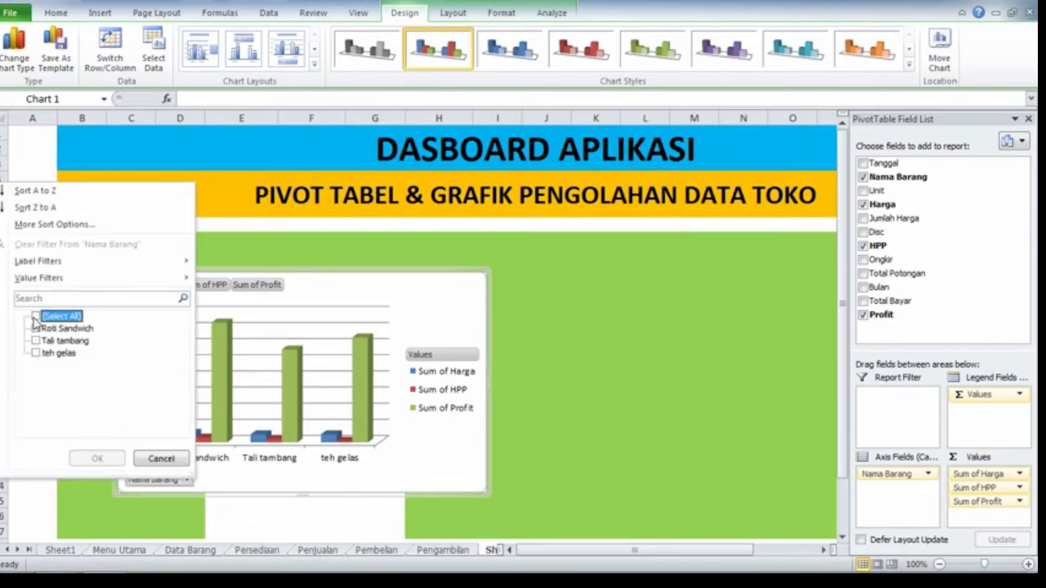
{"action": "left_click", "coordinate": [35, 341]}
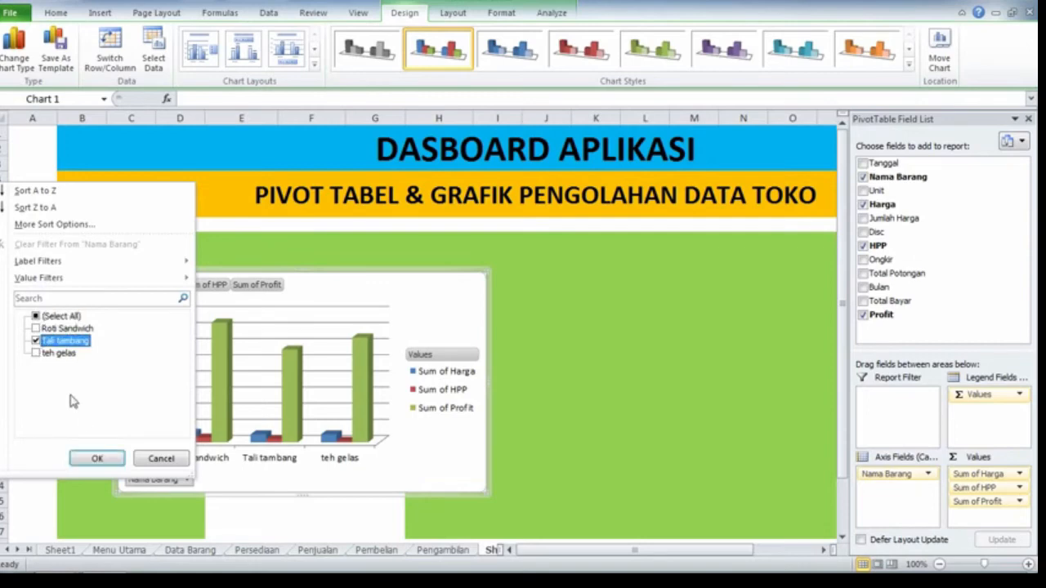
{"action": "left_click", "coordinate": [97, 458]}
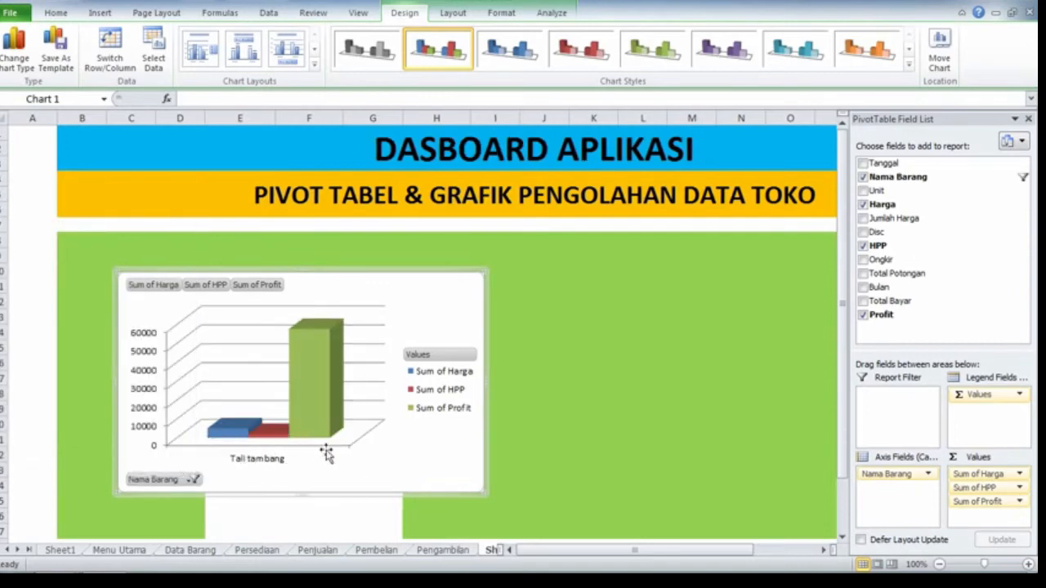
Reselect all items in the pivot chart's Nama Barang filter.
{"action": "mouse_move", "coordinate": [313, 362]}
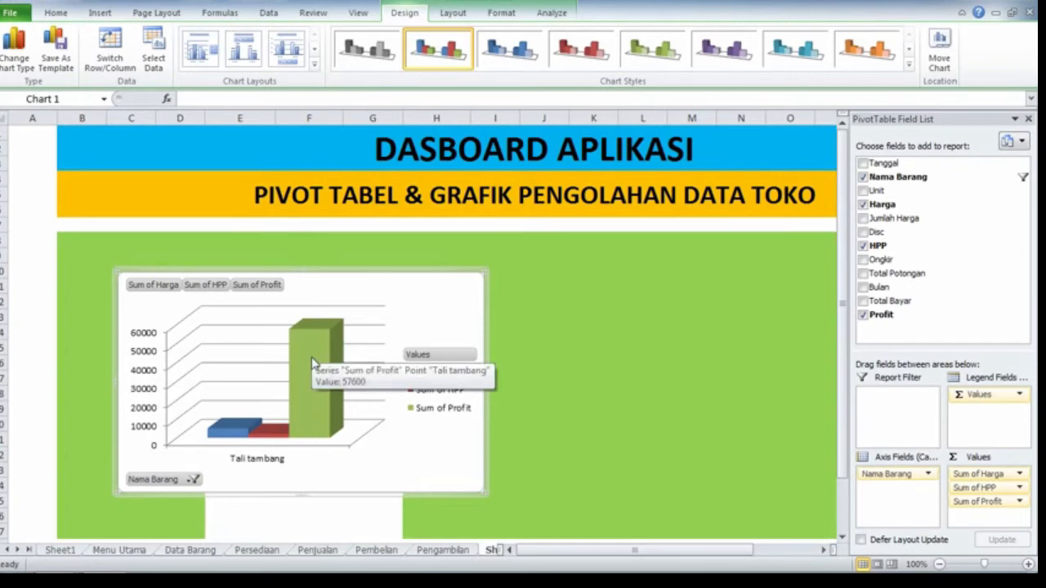
{"action": "left_click", "coordinate": [177, 481]}
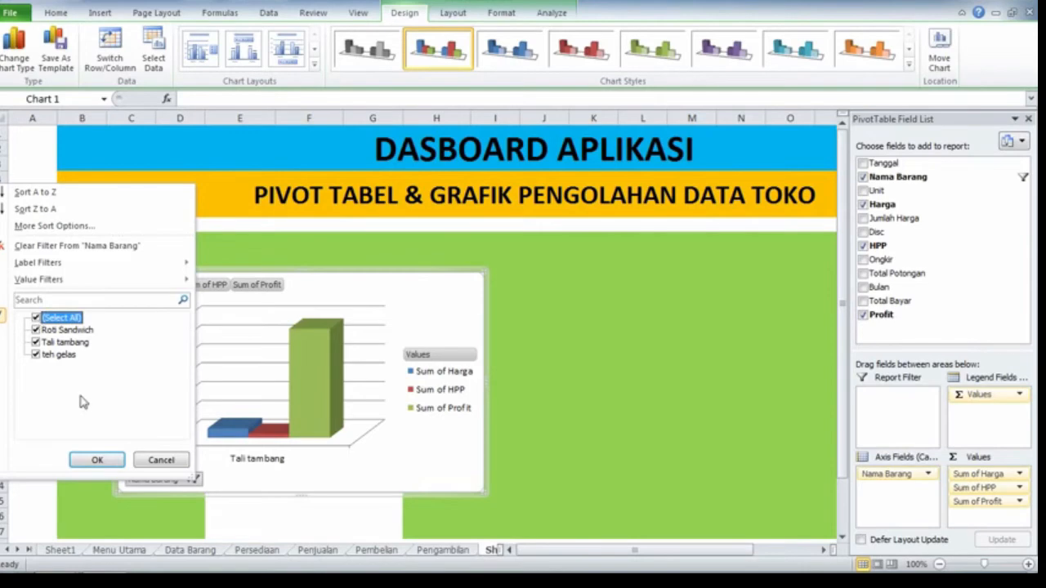
{"action": "left_click", "coordinate": [99, 462]}
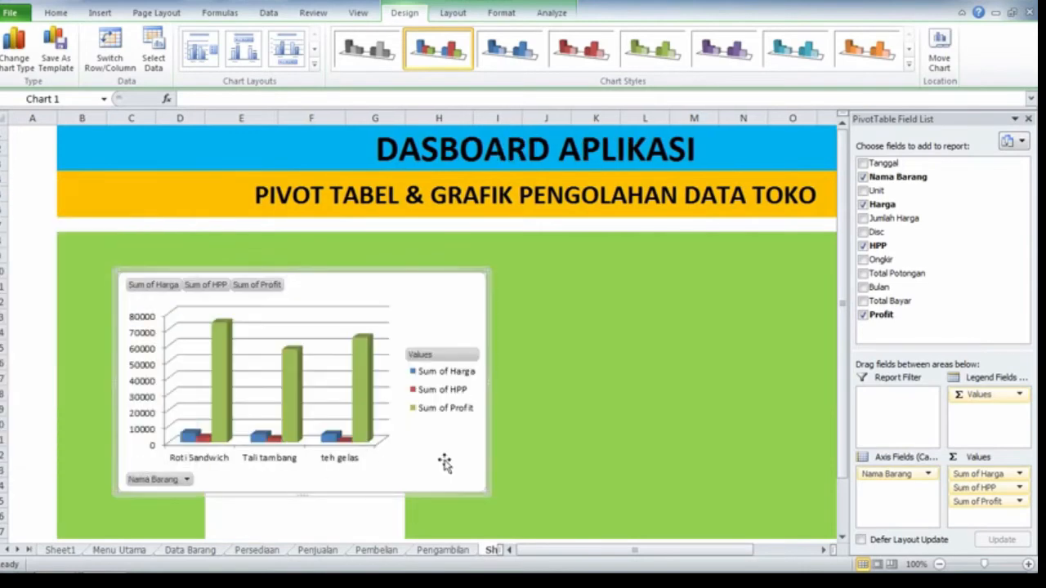
Fill the cells below the chart, C25:J27, with the dashboard's light green to cover the white gap.
{"action": "left_click", "coordinate": [139, 506]}
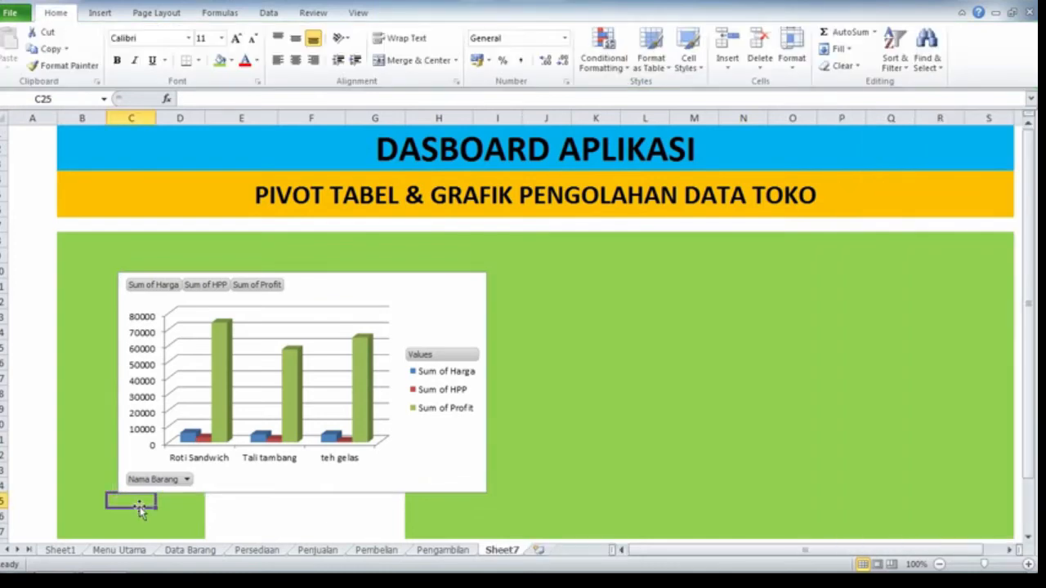
{"action": "scroll", "coordinate": [140, 511], "scroll_direction": "down", "scroll_amount": 1}
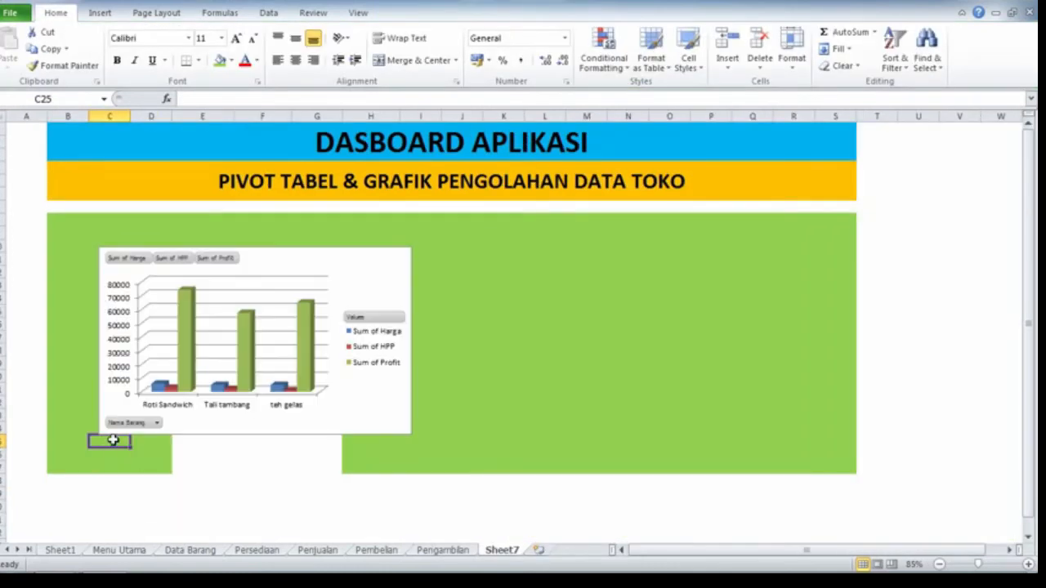
{"action": "left_click_drag", "start_coordinate": [109, 439], "coordinate": [458, 465]}
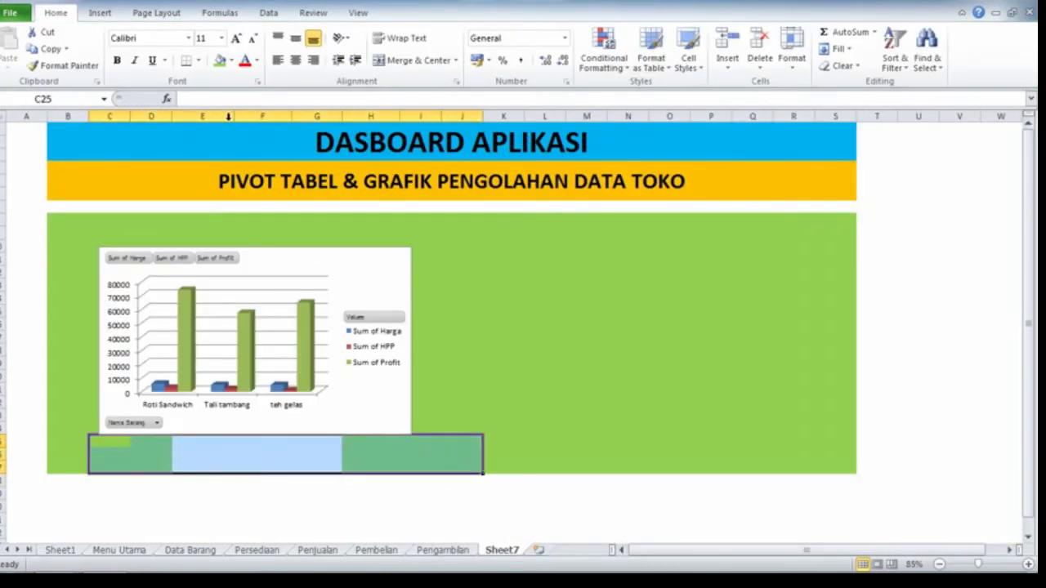
{"action": "left_click", "coordinate": [218, 61]}
{"action": "left_click", "coordinate": [504, 441]}
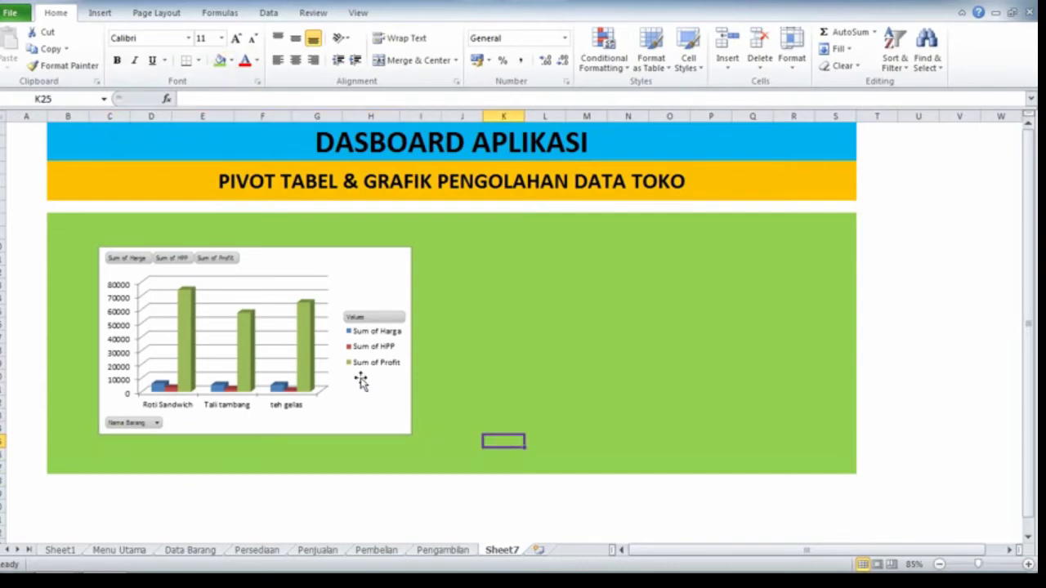
Enter the label "Data Profit" in cell C9 above the pivot chart.
{"action": "left_click", "coordinate": [156, 225]}
{"action": "left_click", "coordinate": [125, 234]}
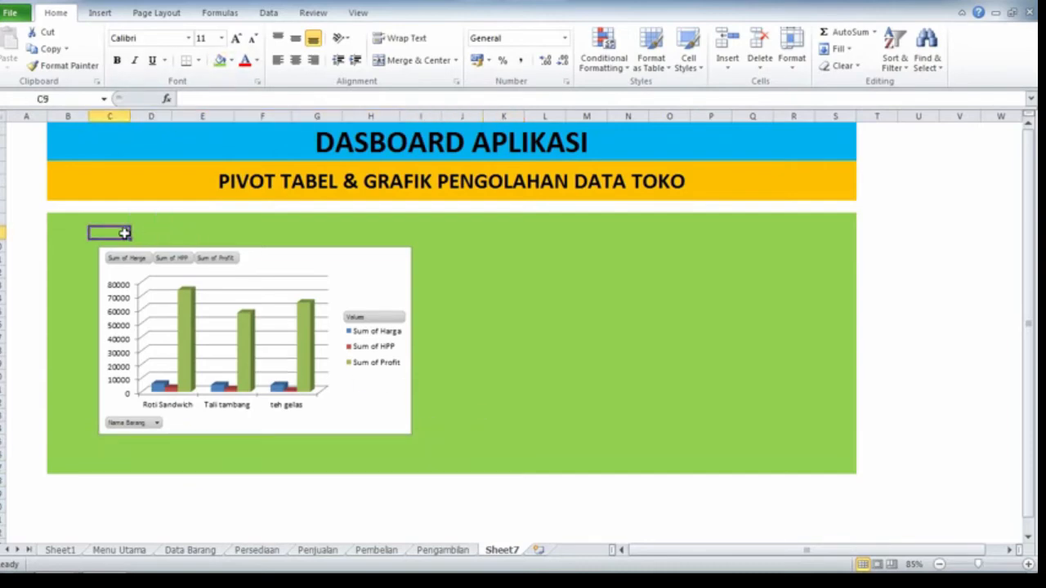
{"action": "left_click", "coordinate": [135, 234]}
{"action": "left_click", "coordinate": [123, 233]}
{"action": "type", "text": "Data Profit"}
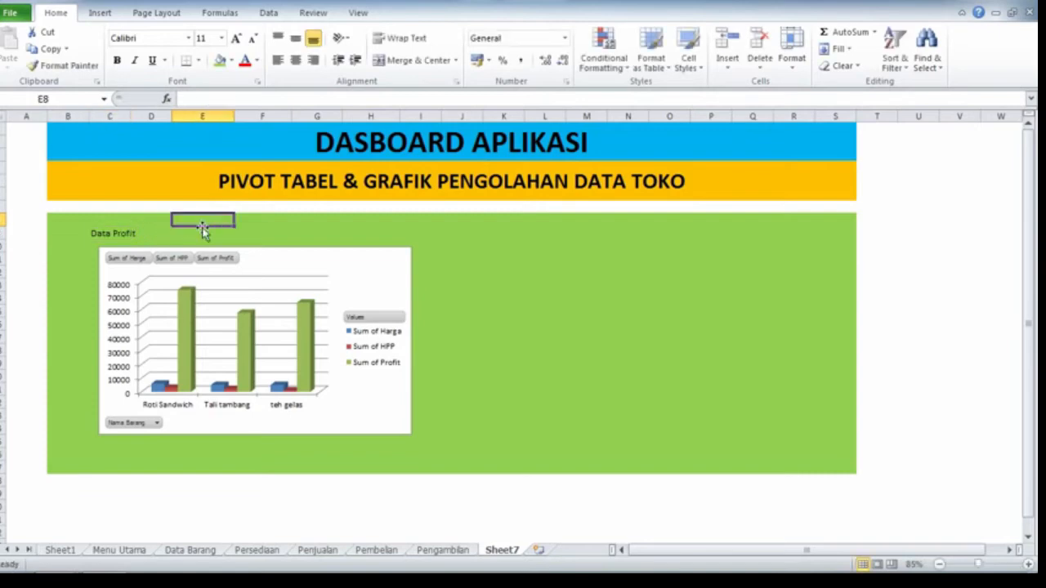
Shift the pivot chart slightly left to line it up with the start of the Data Profit label.
{"action": "left_click_drag", "start_coordinate": [122, 230], "coordinate": [179, 232]}
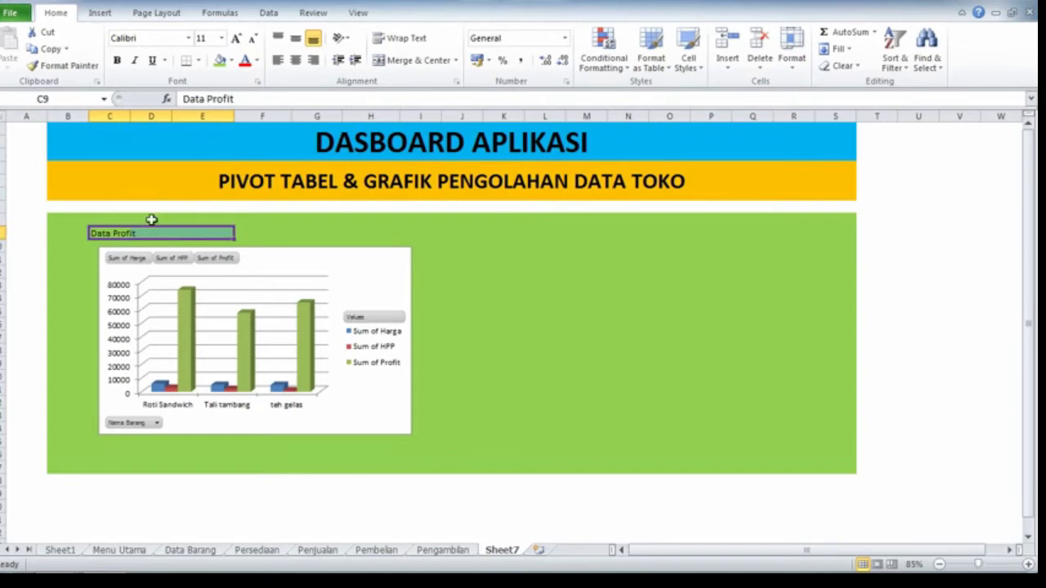
{"action": "left_click", "coordinate": [271, 266]}
{"action": "left_click_drag", "start_coordinate": [271, 267], "coordinate": [256, 269]}
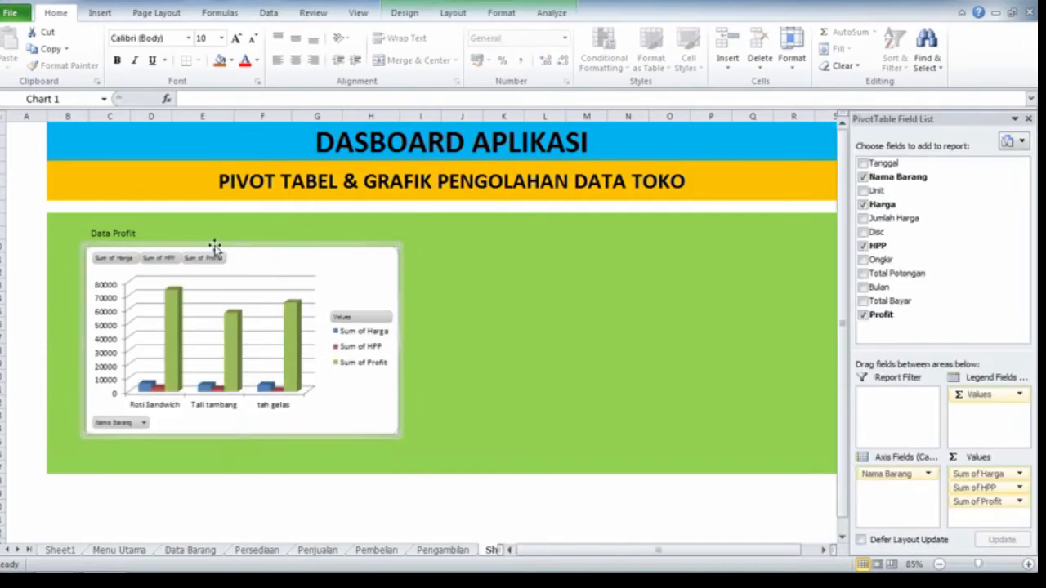
Format the Data Profit label in C9 as bold with font size 18.
{"action": "left_click", "coordinate": [120, 234]}
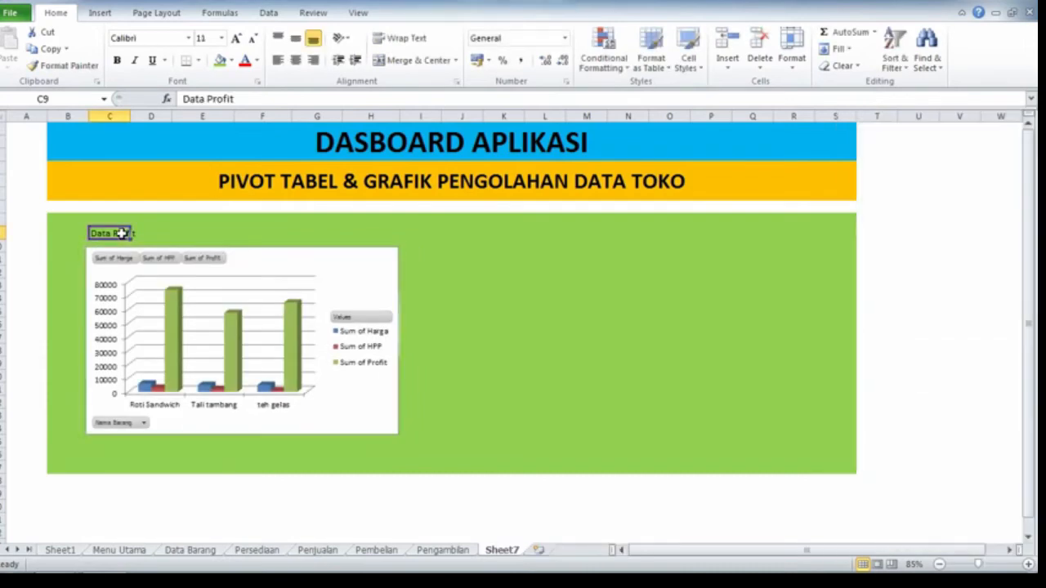
{"action": "left_click", "coordinate": [237, 38]}
{"action": "left_click", "coordinate": [237, 39]}
{"action": "left_click", "coordinate": [237, 38]}
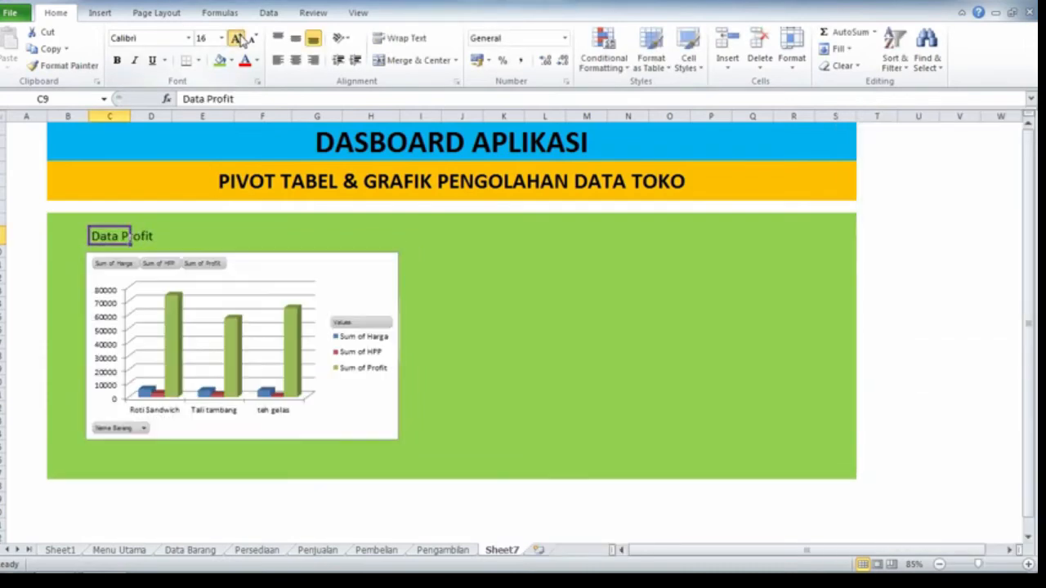
{"action": "left_click", "coordinate": [237, 38]}
{"action": "left_click", "coordinate": [116, 61]}
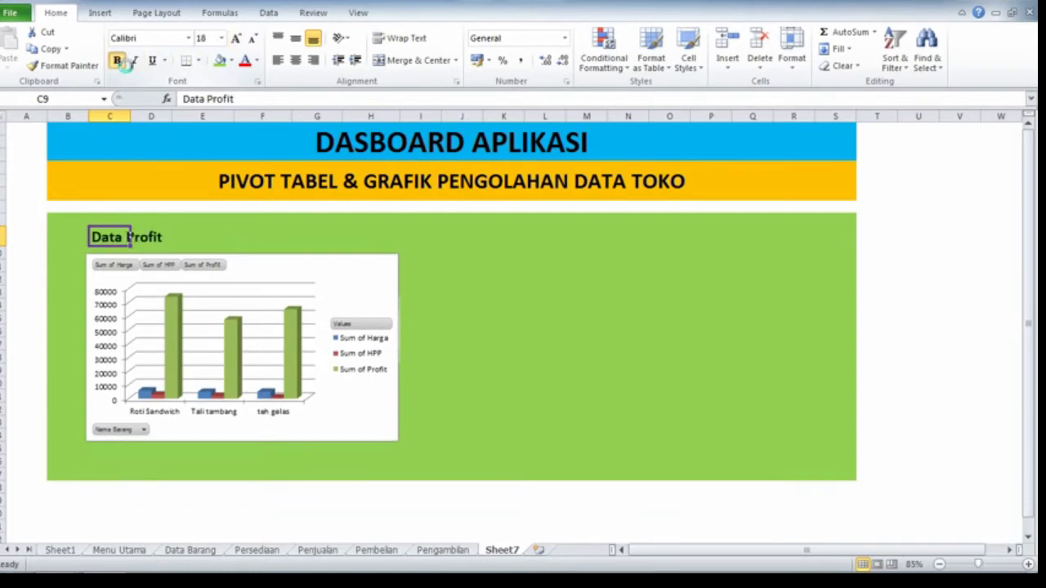
{"action": "left_click", "coordinate": [476, 370]}
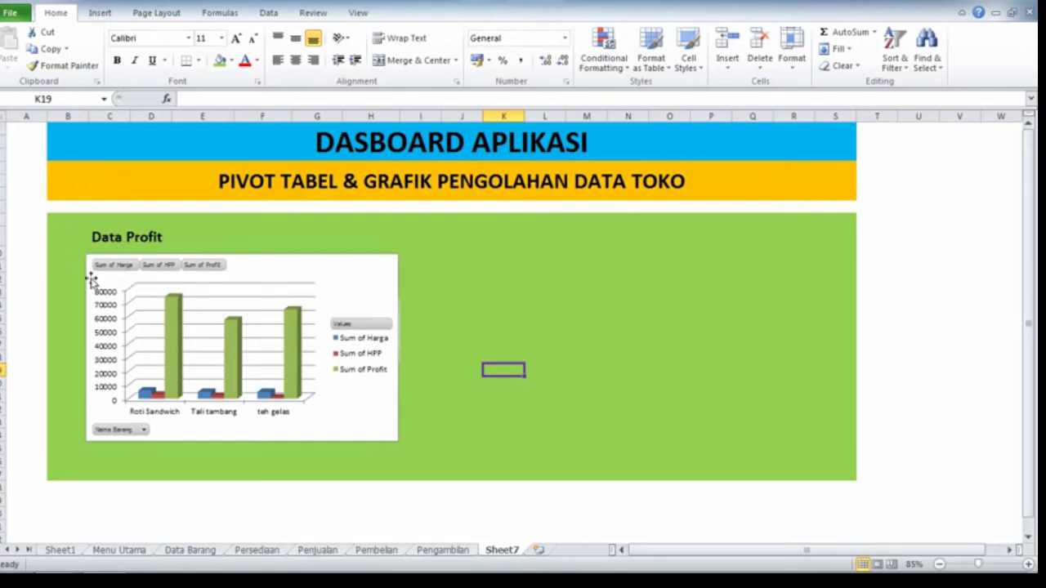
{"action": "left_click", "coordinate": [351, 279]}
{"action": "scroll", "coordinate": [453, 341], "scroll_direction": "up", "scroll_amount": 1, "text": "ctrl"}
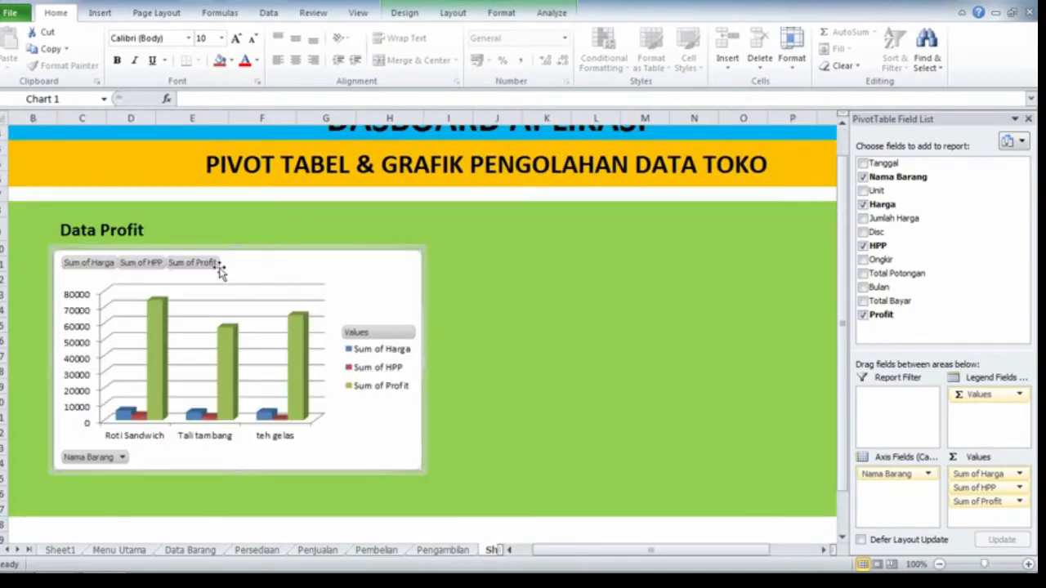
{"action": "left_click", "coordinate": [127, 231]}
{"action": "left_click", "coordinate": [75, 232]}
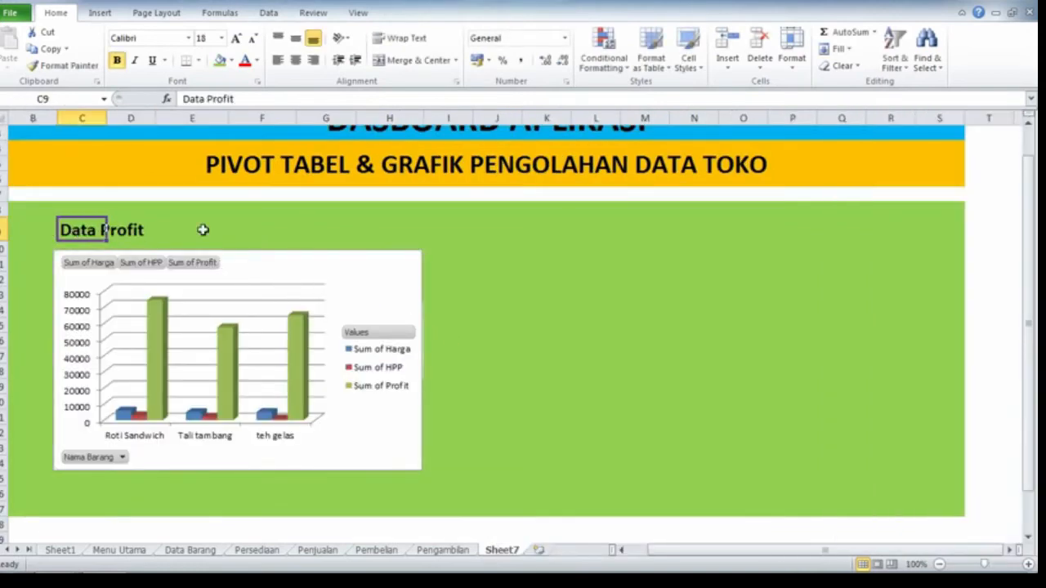
Copy the Data Profit label from C9 into cell J9 with its formatting.
{"action": "scroll", "coordinate": [527, 290], "scroll_direction": "up", "scroll_amount": 1}
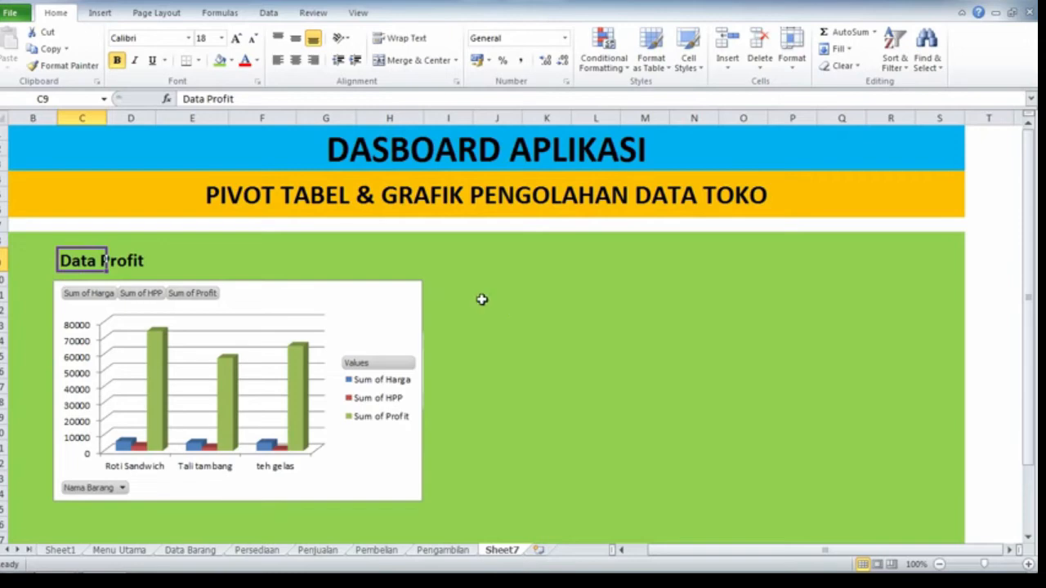
{"action": "key", "text": "ctrl+c"}
{"action": "left_click", "coordinate": [502, 268]}
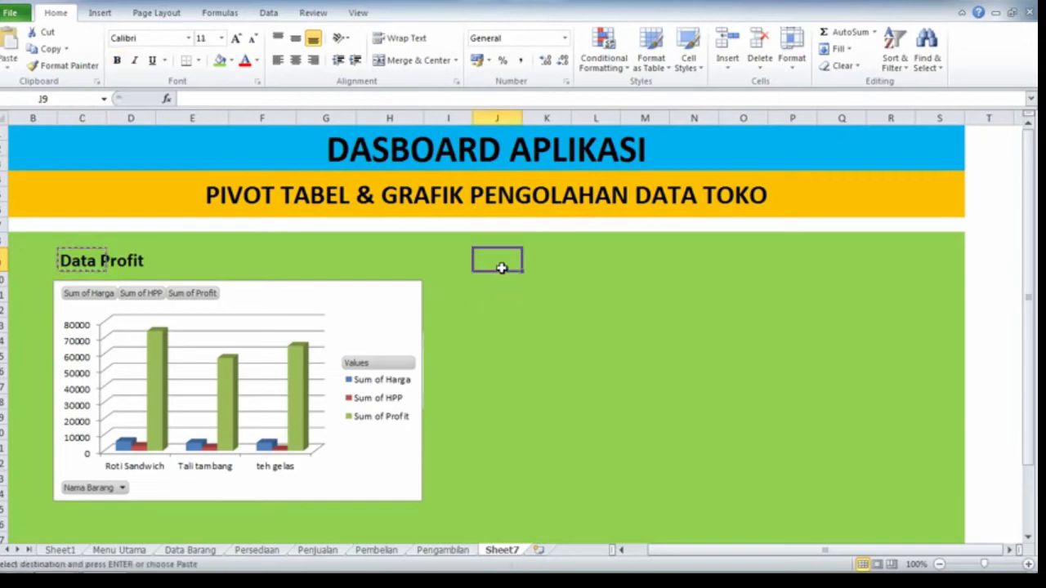
{"action": "left_click", "coordinate": [506, 275]}
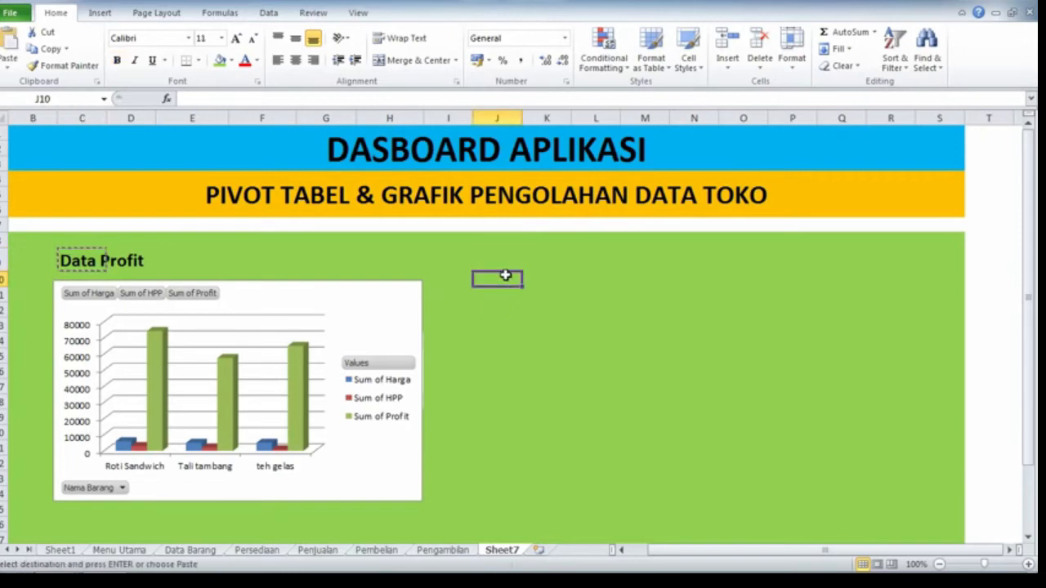
{"action": "left_click", "coordinate": [503, 262]}
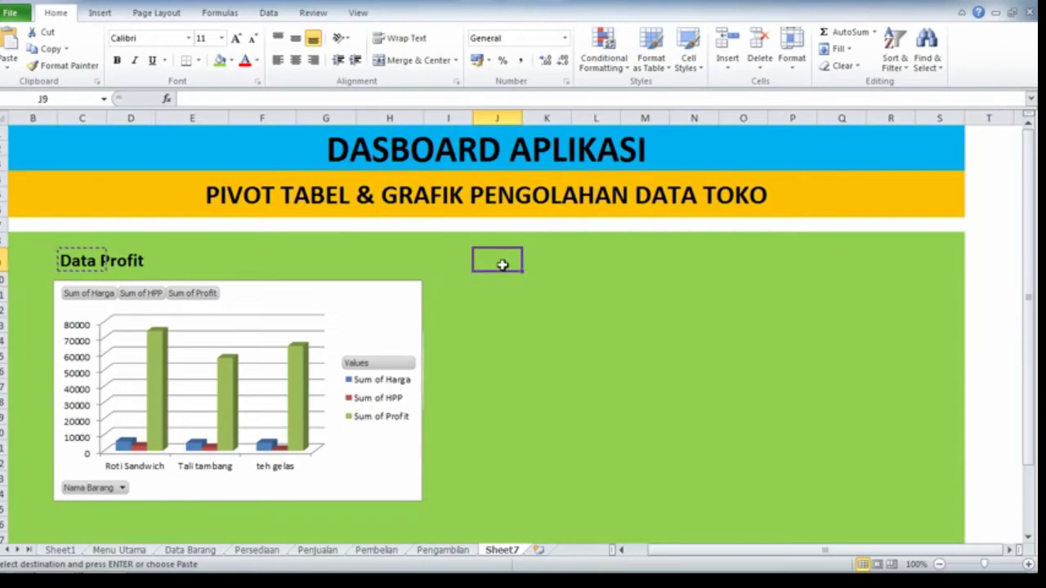
{"action": "key", "text": "ctrl+v"}
Change the copied label in J9 to "Data Penjualan".
{"action": "double_click", "coordinate": [513, 261]}
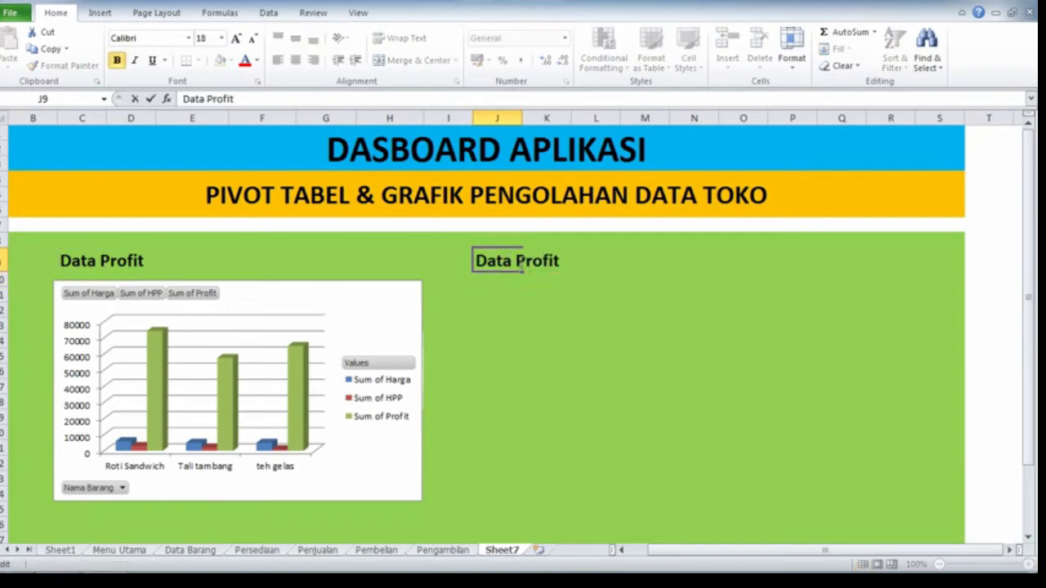
{"action": "left_click_drag", "start_coordinate": [516, 262], "coordinate": [564, 271]}
{"action": "type", "text": "Pe"}
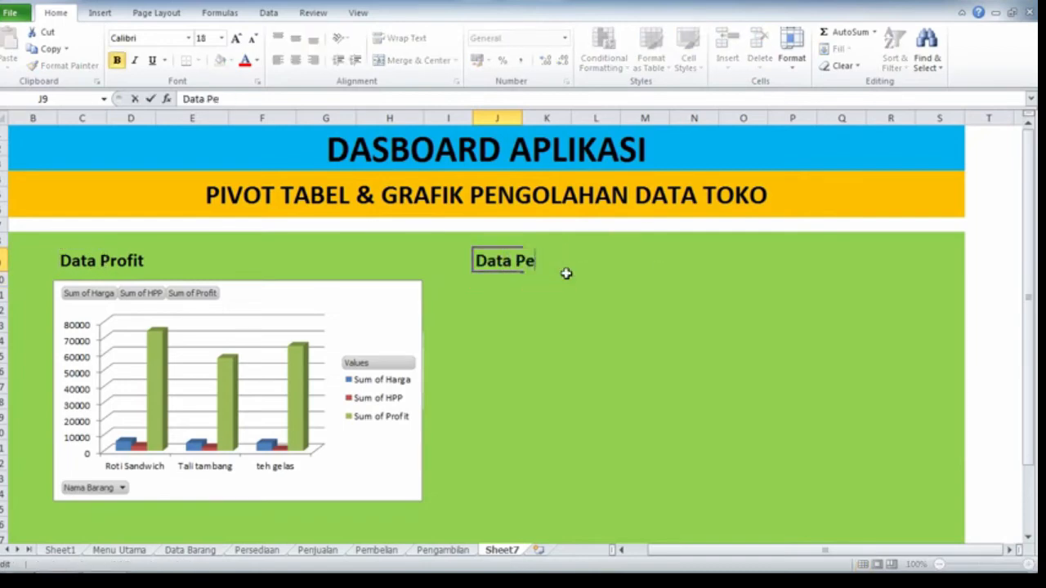
{"action": "type", "text": "njula"}
{"action": "key", "text": "BackSpace"}
{"action": "key", "text": "BackSpace"}
{"action": "type", "text": "a"}
{"action": "key", "text": "Return"}
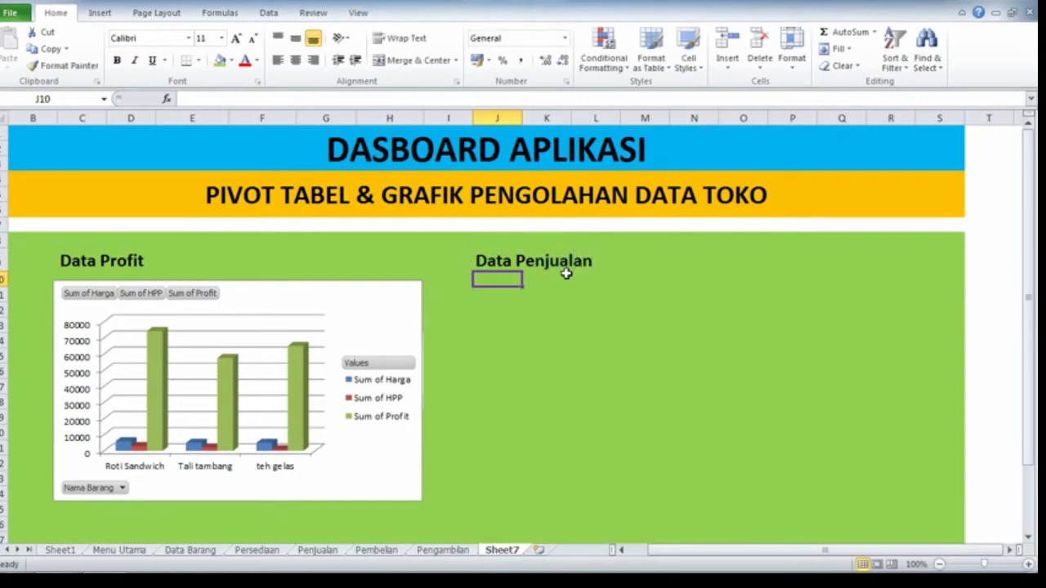
Insert a PivotChart with its PivotTable at Sheet7 cell J11, using Penjualan range B4:D7 as the source.
{"action": "left_click", "coordinate": [502, 292]}
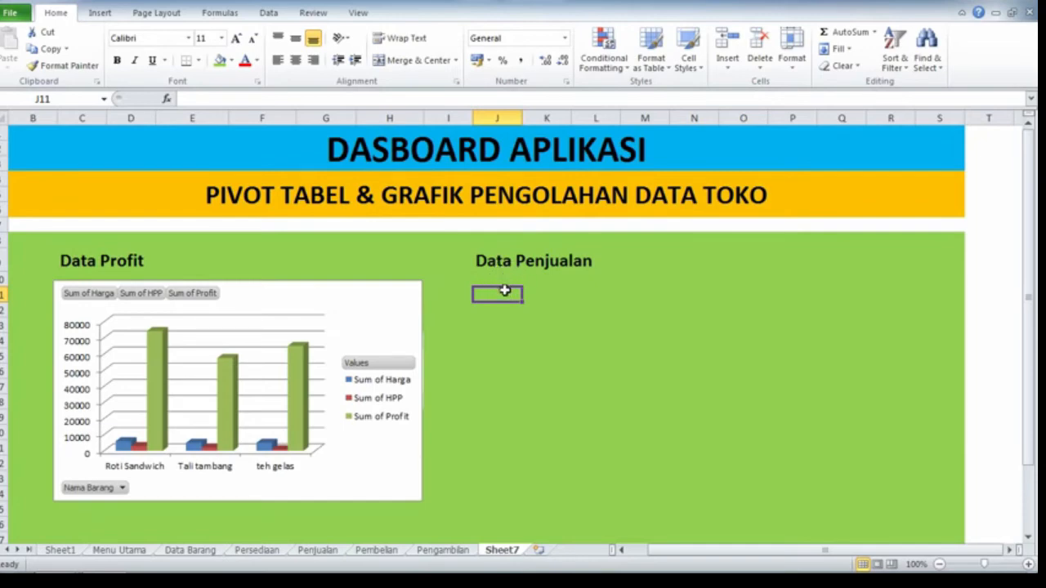
{"action": "left_click", "coordinate": [100, 13]}
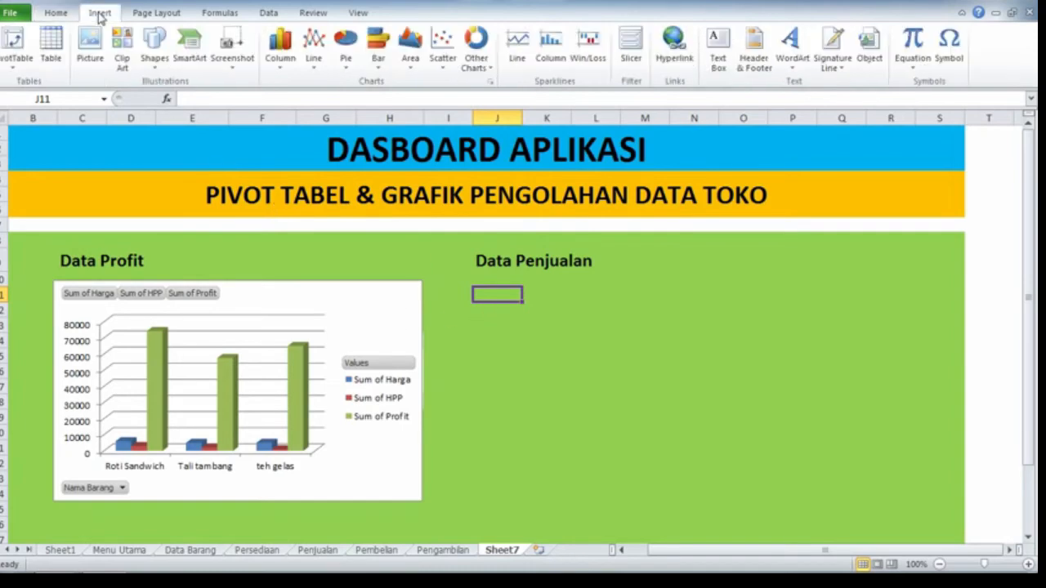
{"action": "left_click", "coordinate": [13, 71]}
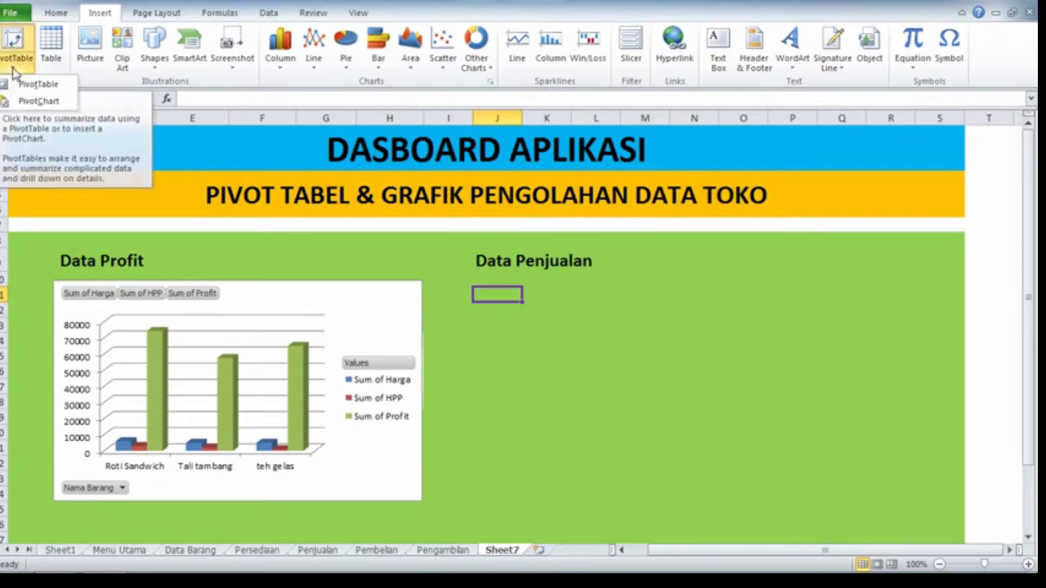
{"action": "left_click", "coordinate": [41, 101]}
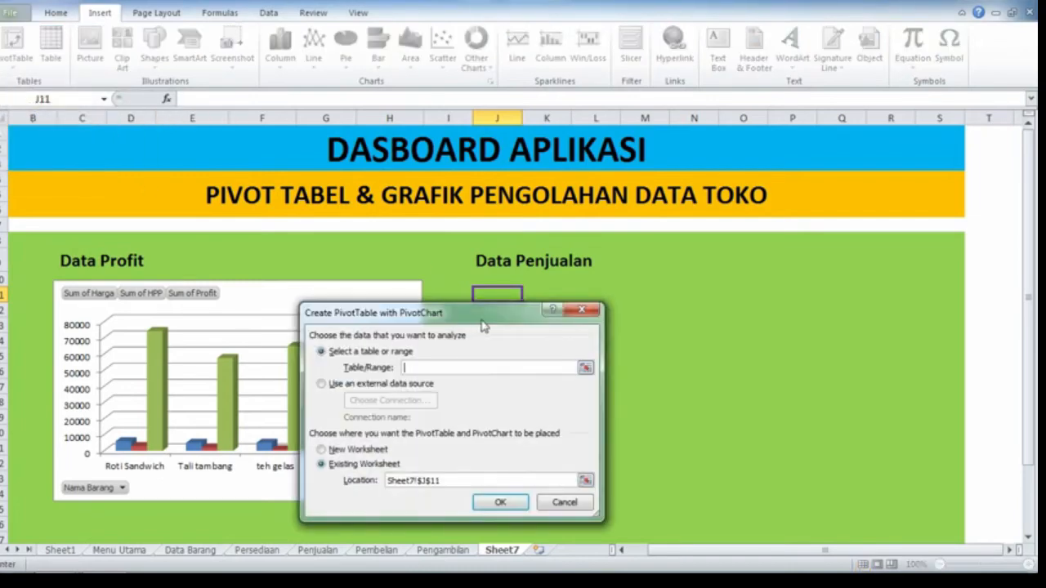
{"action": "left_click_drag", "start_coordinate": [488, 323], "coordinate": [577, 270]}
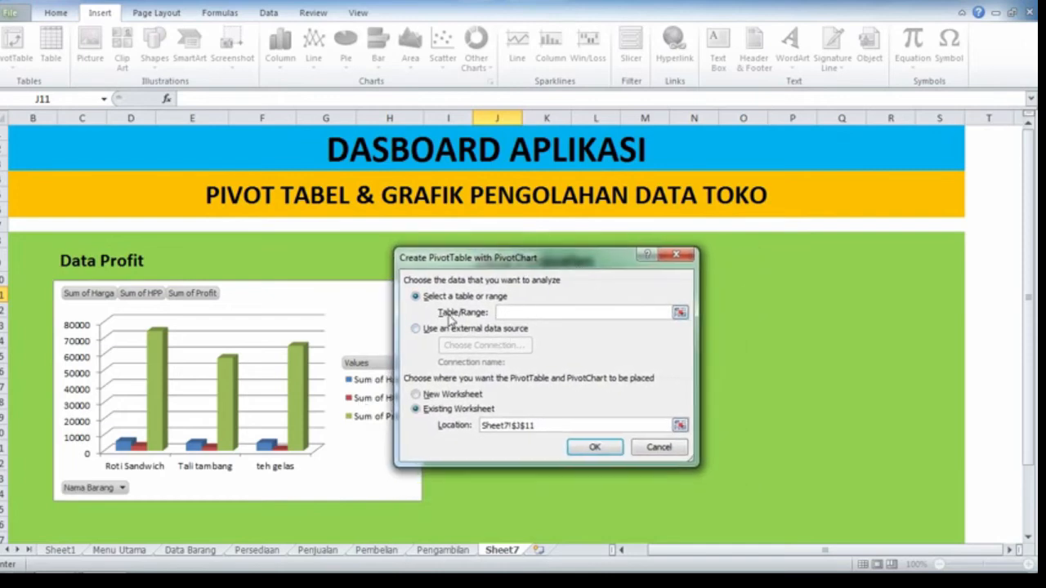
{"action": "left_click", "coordinate": [330, 554]}
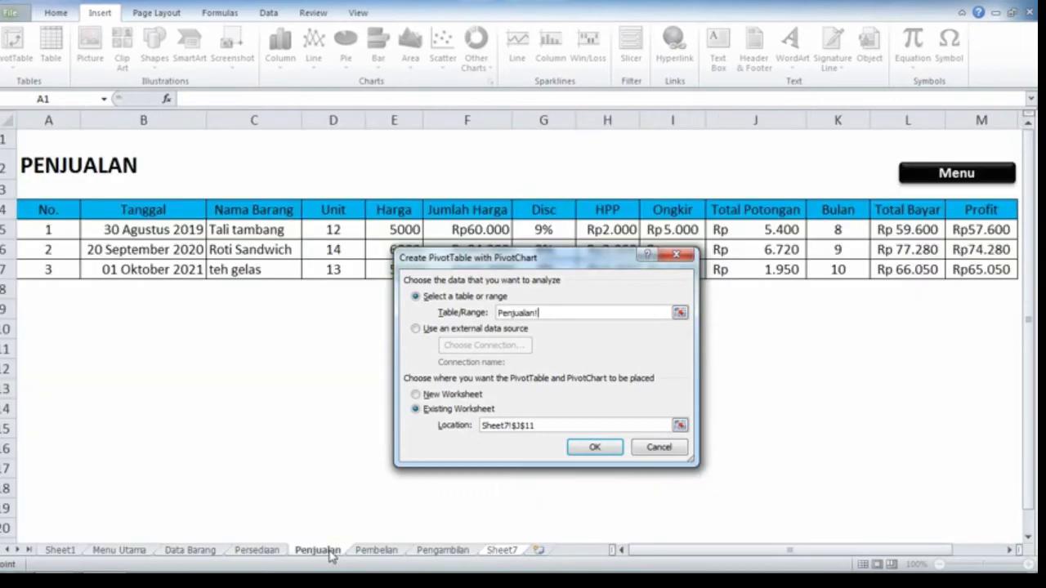
{"action": "left_click_drag", "start_coordinate": [143, 213], "coordinate": [335, 270]}
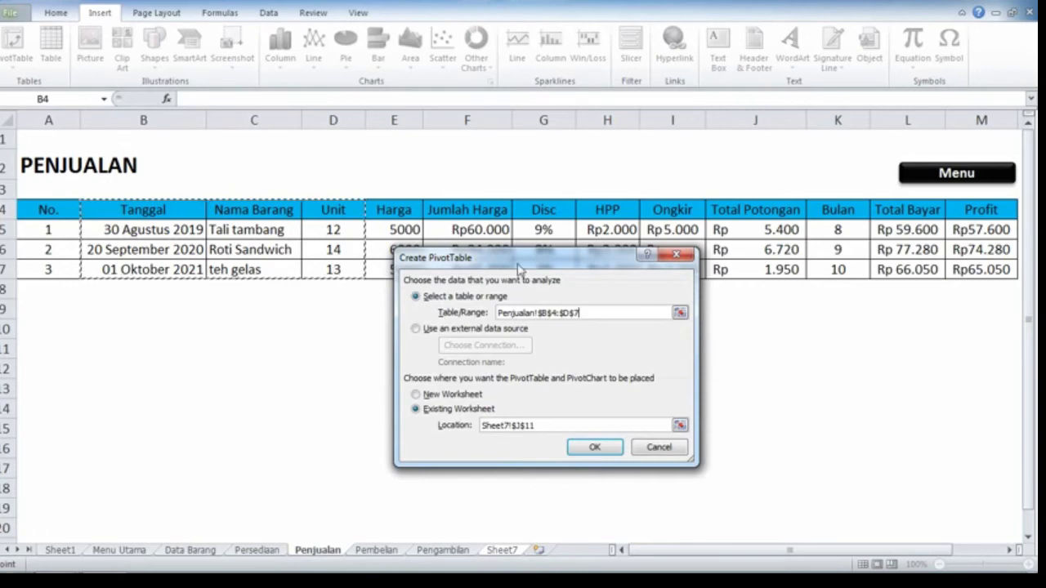
{"action": "left_click", "coordinate": [603, 447]}
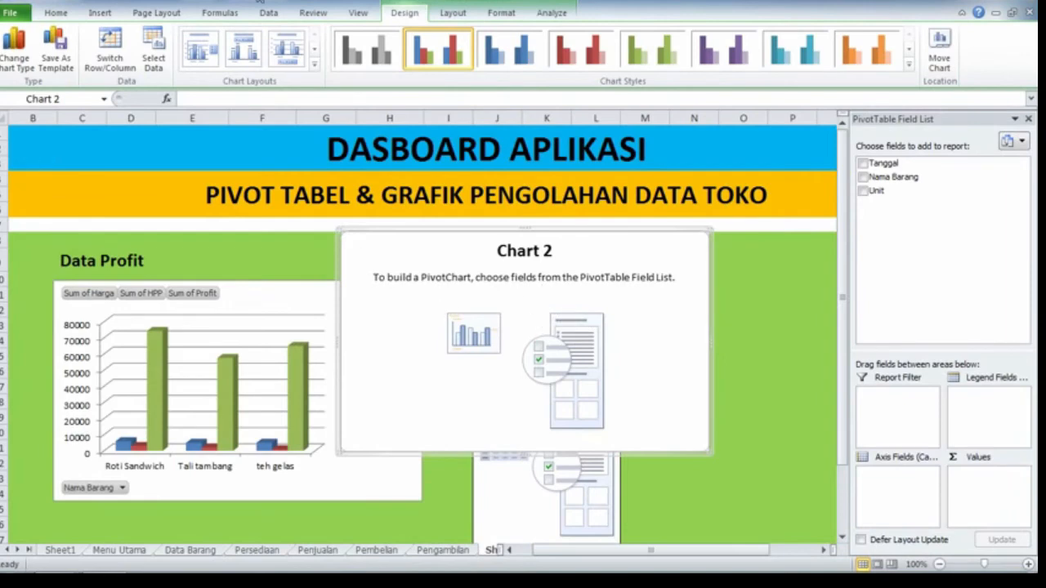
Add the Tanggal, Nama Barang and Unit fields to the pivot chart, keeping Tanggal above Nama Barang on the axis.
{"action": "left_click", "coordinate": [863, 163]}
{"action": "left_click", "coordinate": [864, 176]}
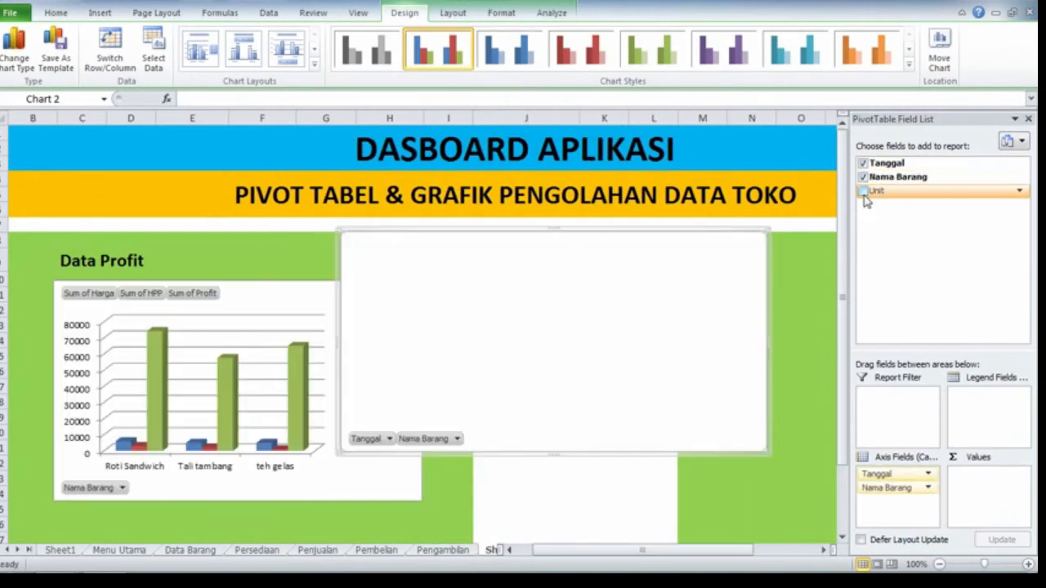
{"action": "left_click", "coordinate": [863, 190]}
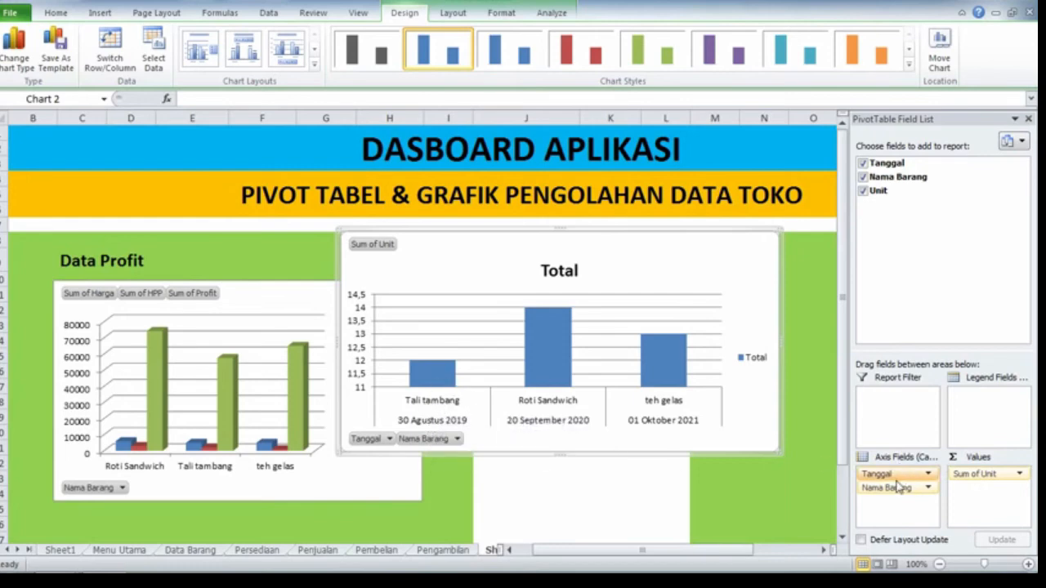
{"action": "left_click_drag", "start_coordinate": [889, 490], "coordinate": [888, 473]}
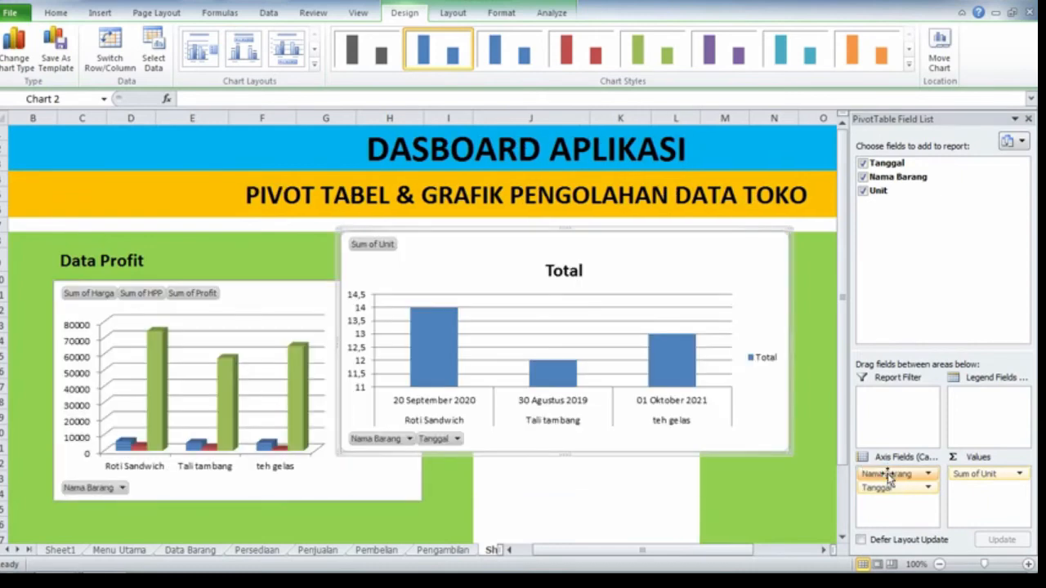
{"action": "mouse_move", "coordinate": [885, 488]}
{"action": "left_mouse_down"}
{"action": "mouse_move", "coordinate": [891, 498]}
{"action": "mouse_move", "coordinate": [890, 476]}
{"action": "left_mouse_up"}
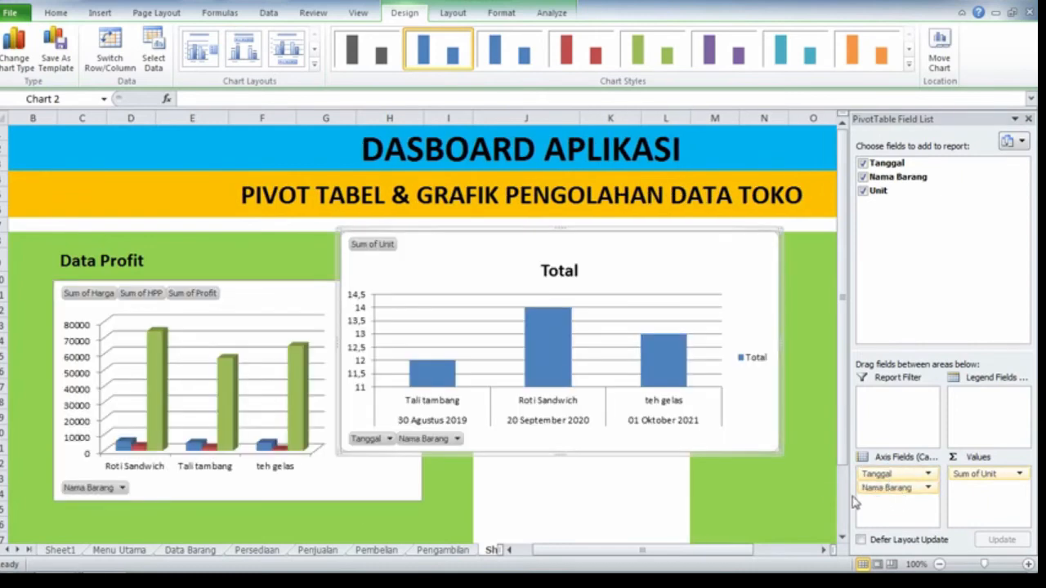
Move the Tanggal field from the axis to the report filter, accepting replacement of the destination cells.
{"action": "left_click", "coordinate": [896, 490]}
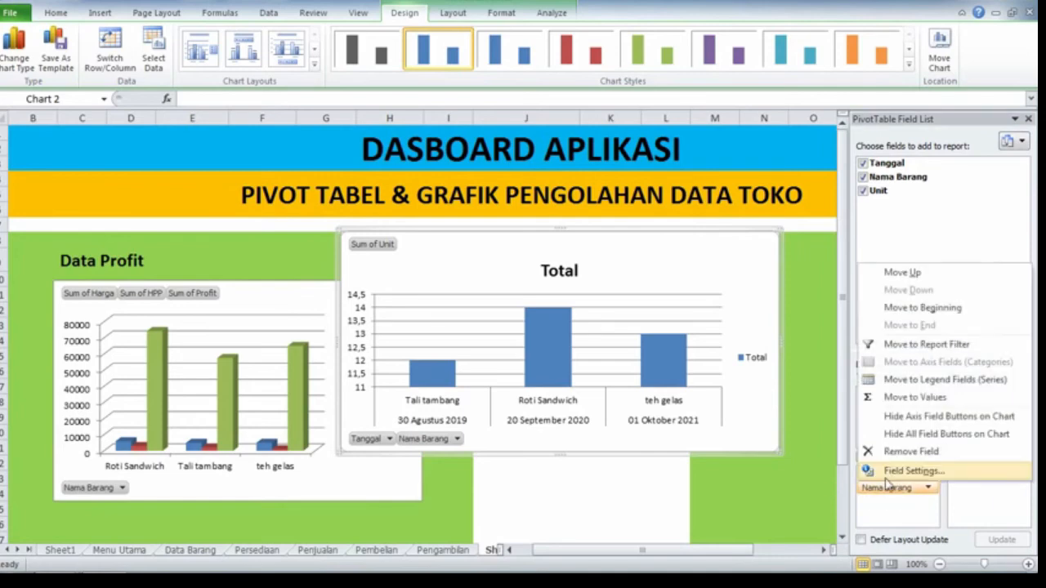
{"action": "left_click", "coordinate": [877, 504]}
{"action": "left_click_drag", "start_coordinate": [885, 481], "coordinate": [889, 413]}
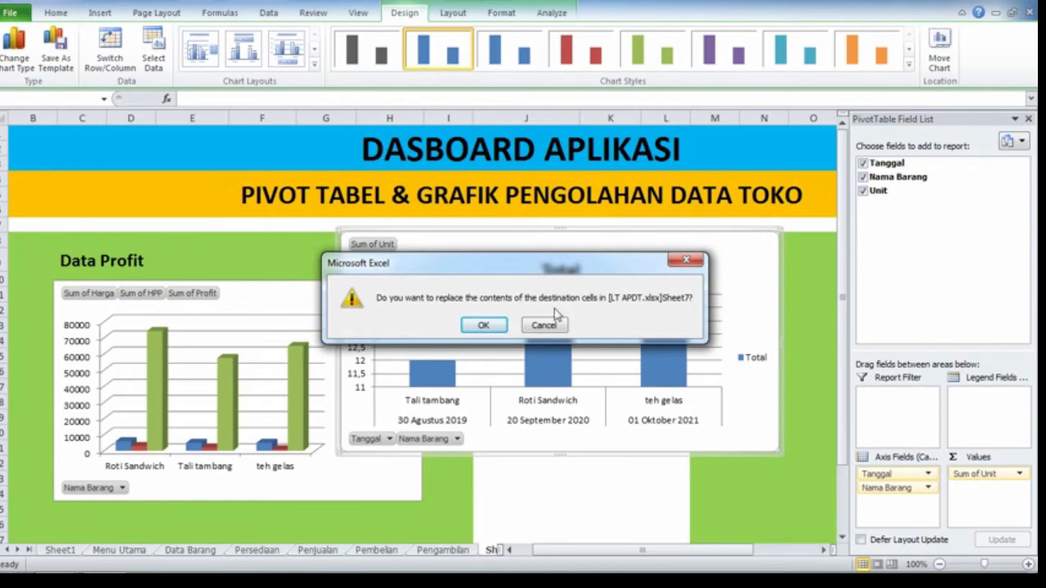
{"action": "left_click", "coordinate": [483, 326]}
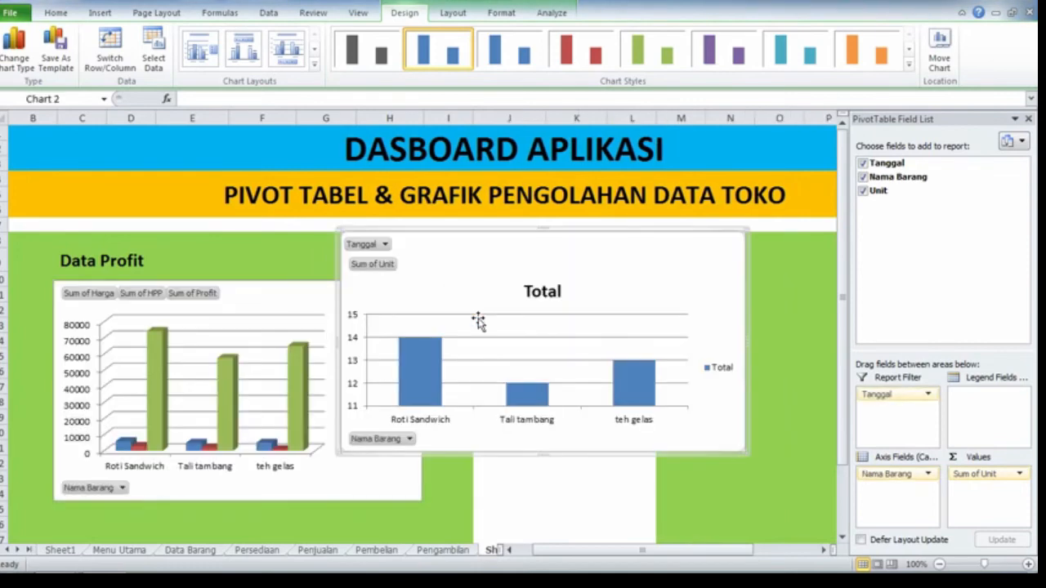
Test the chart's Tanggal filter with 30 Agustus 2019, 20 September 2020 and 01 Oktober 2021, and reset it to (All).
{"action": "left_click", "coordinate": [387, 246]}
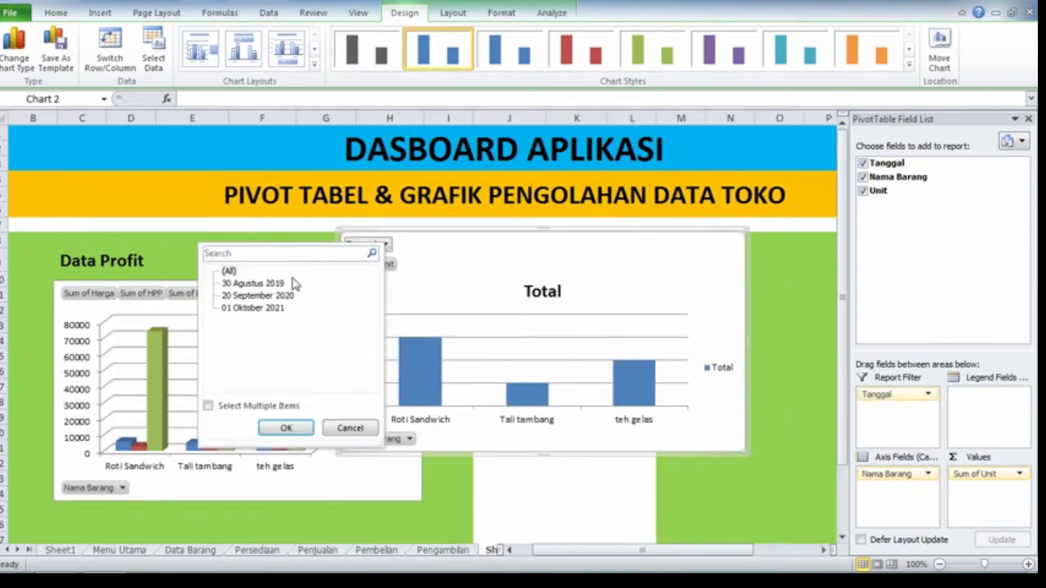
{"action": "left_click", "coordinate": [260, 284]}
{"action": "left_click", "coordinate": [285, 430]}
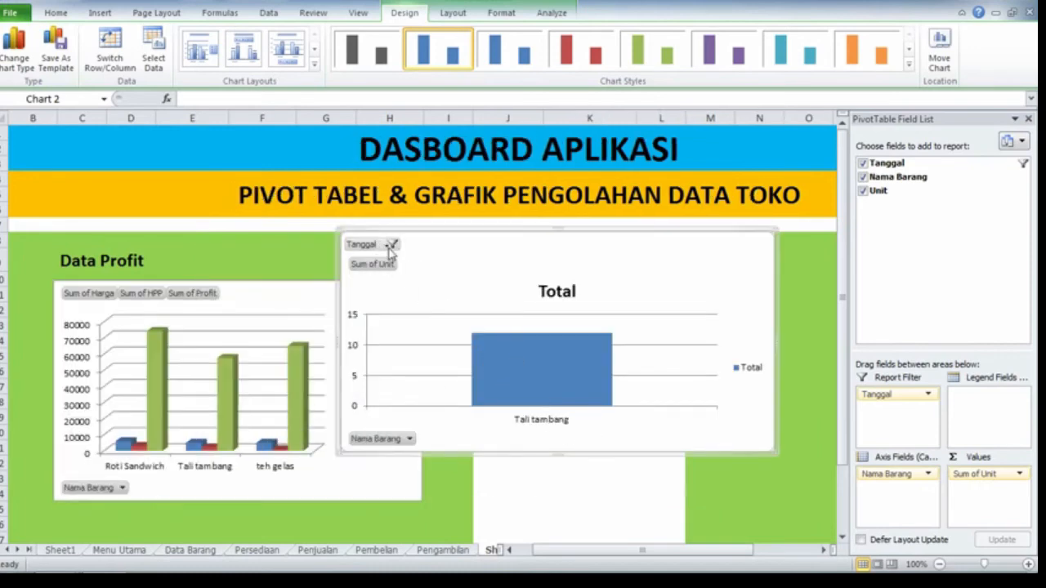
{"action": "left_click", "coordinate": [391, 245]}
{"action": "left_click", "coordinate": [274, 302]}
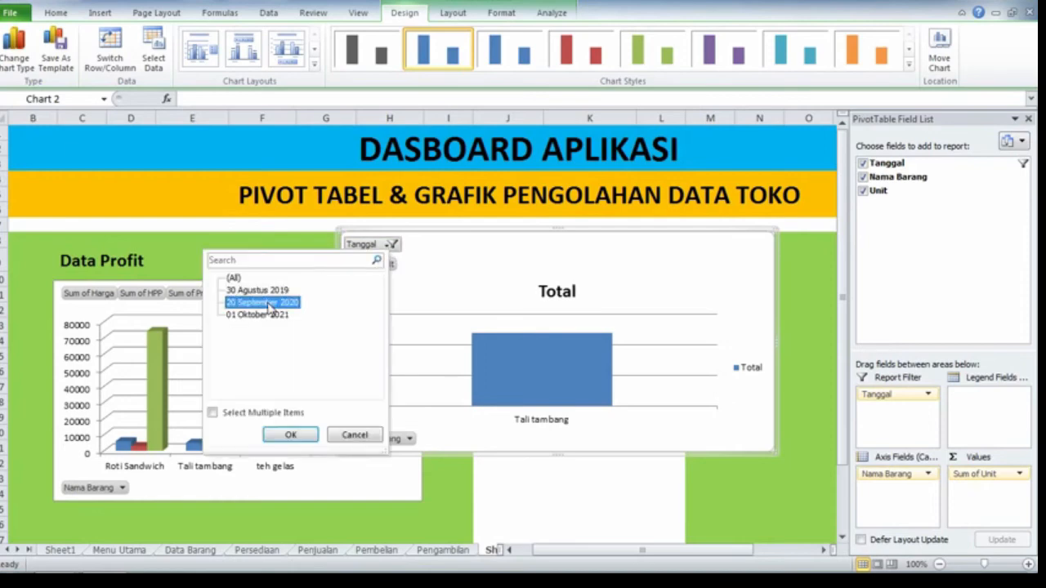
{"action": "left_click", "coordinate": [291, 434]}
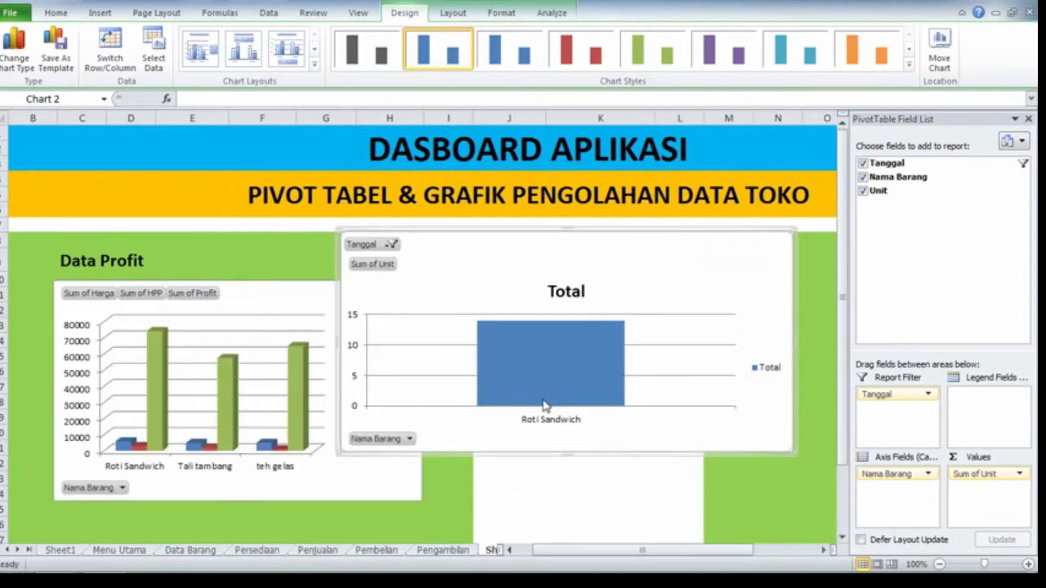
{"action": "left_click", "coordinate": [391, 244]}
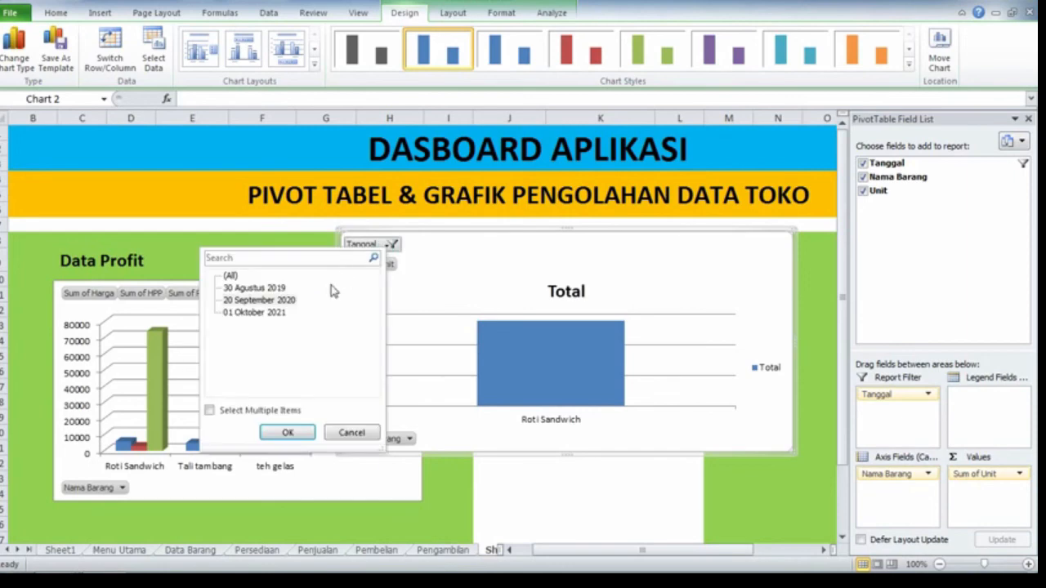
{"action": "left_click", "coordinate": [260, 313]}
{"action": "left_click", "coordinate": [286, 433]}
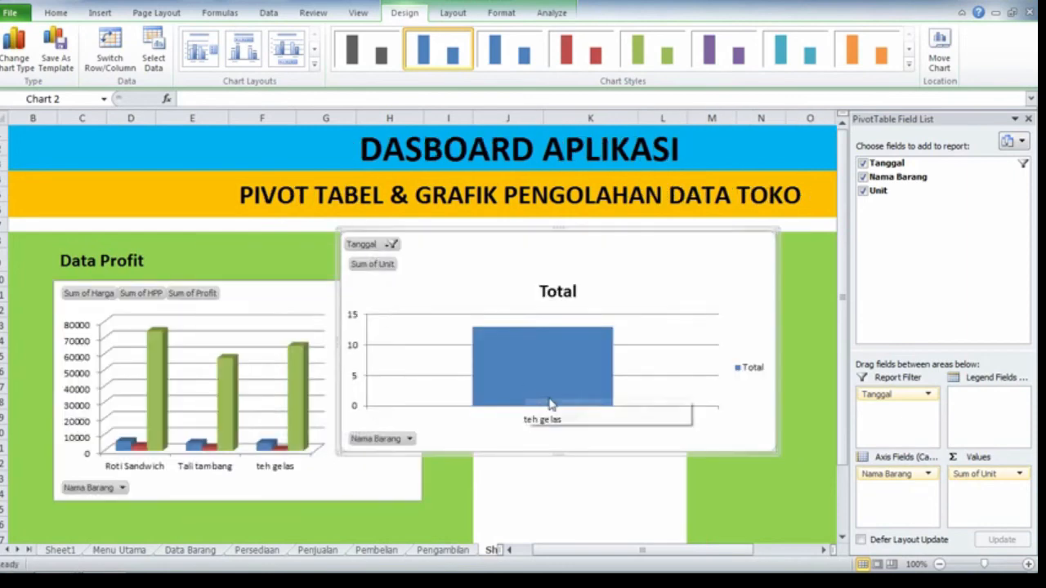
{"action": "left_click", "coordinate": [392, 245]}
{"action": "left_click", "coordinate": [227, 273]}
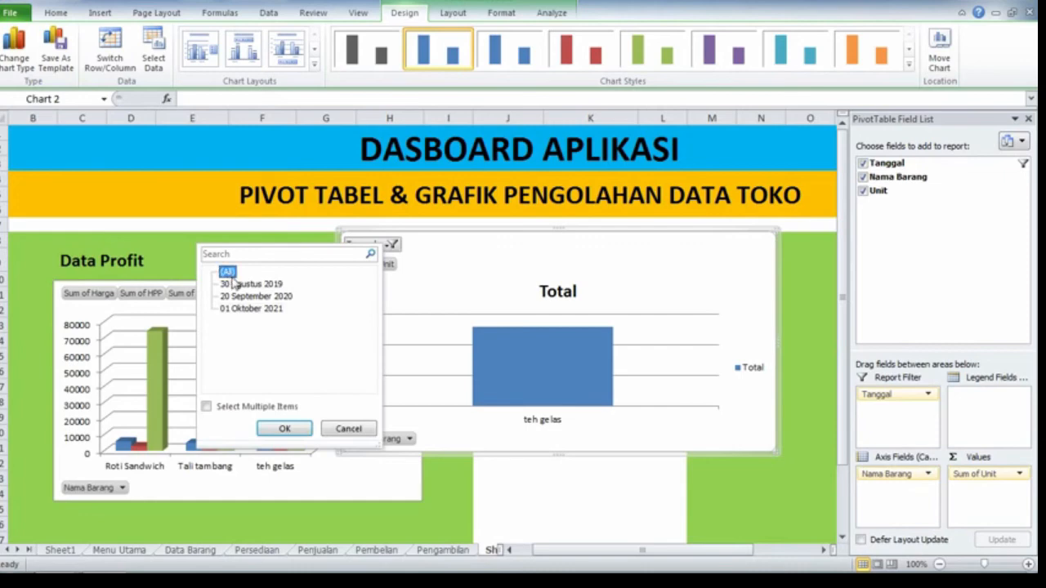
{"action": "left_click", "coordinate": [284, 429]}
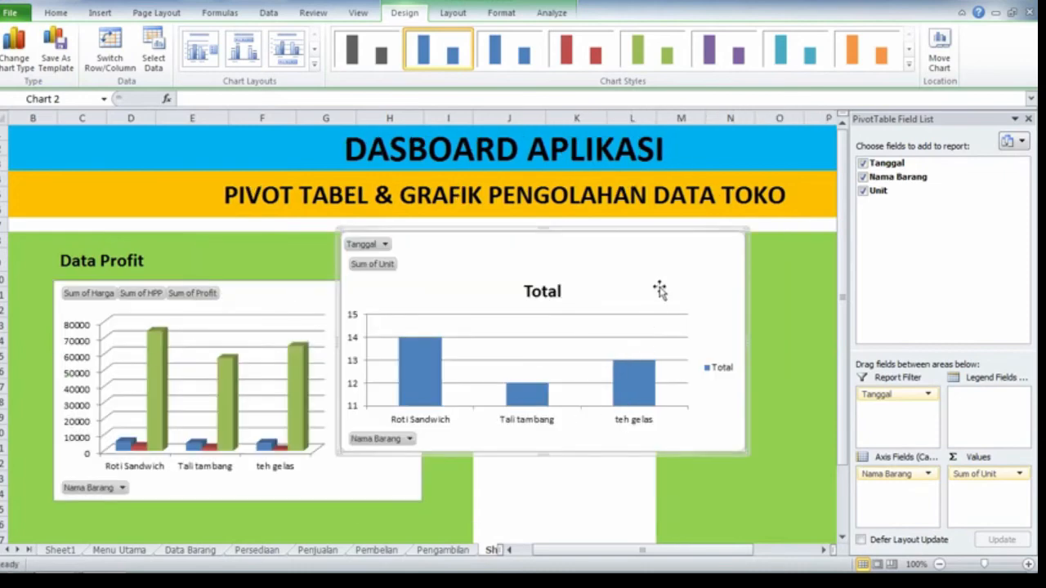
Place the new pivot chart just below the Tanggal filter cells, level with the top of the Data Profit chart.
{"action": "left_click_drag", "start_coordinate": [644, 257], "coordinate": [701, 311]}
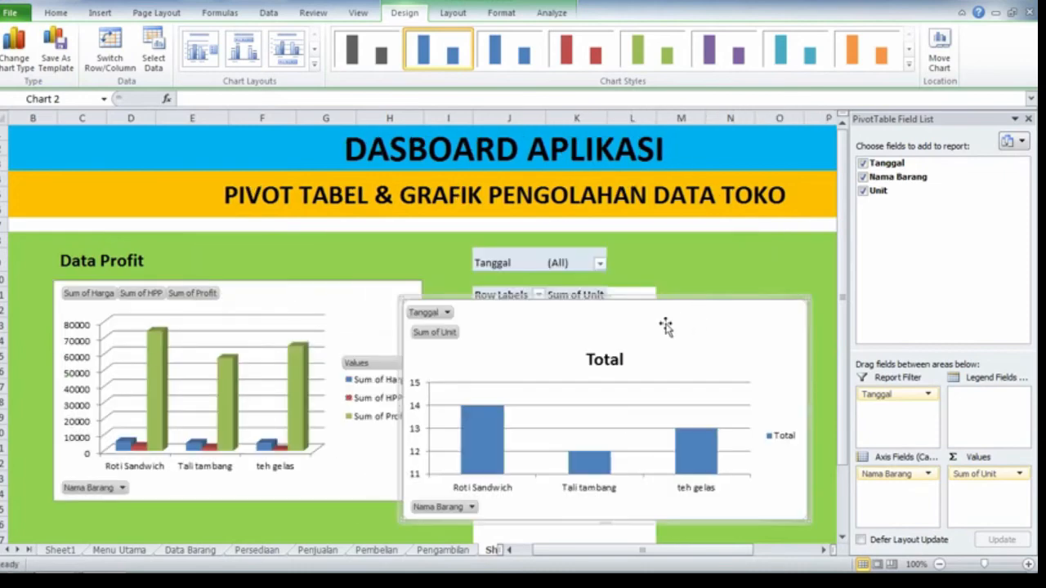
{"action": "left_click_drag", "start_coordinate": [594, 306], "coordinate": [640, 298]}
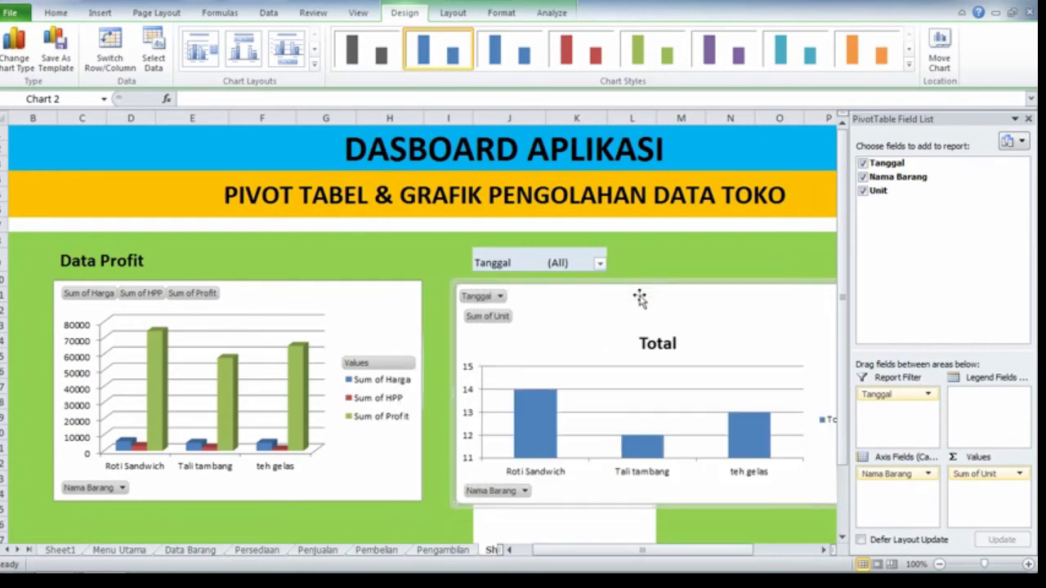
{"action": "left_click", "coordinate": [527, 260]}
{"action": "left_click_drag", "start_coordinate": [532, 261], "coordinate": [660, 268]}
{"action": "left_click", "coordinate": [685, 260]}
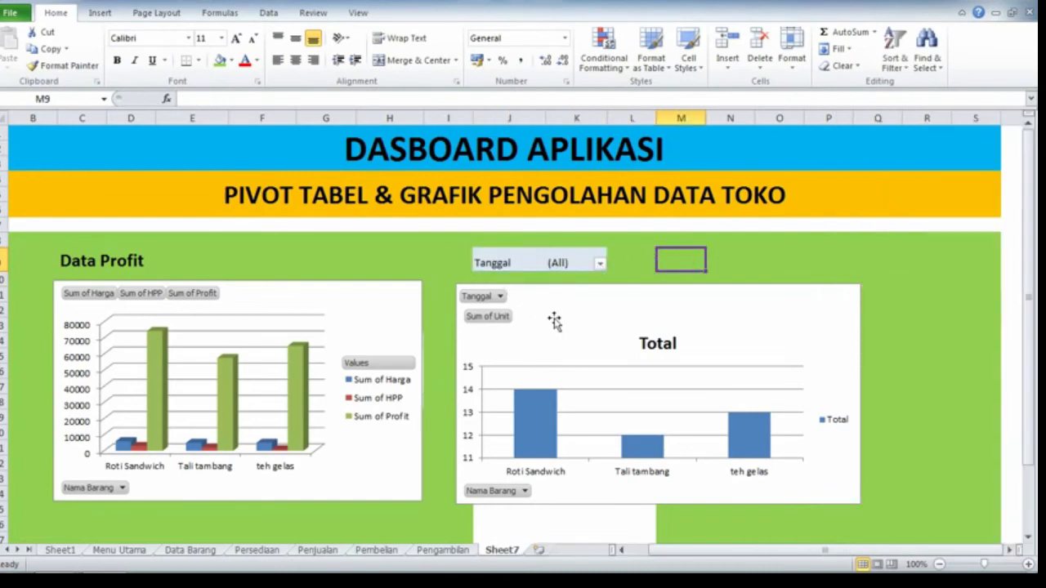
{"action": "mouse_move", "coordinate": [551, 315]}
{"action": "left_mouse_down"}
{"action": "mouse_move", "coordinate": [558, 306]}
{"action": "mouse_move", "coordinate": [555, 323]}
{"action": "left_mouse_up"}
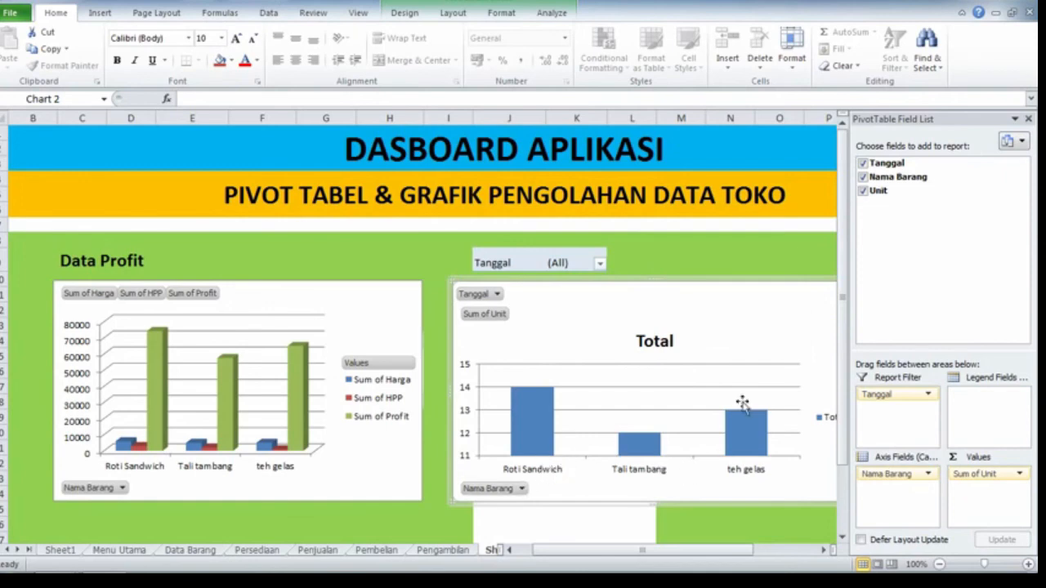
{"action": "left_click", "coordinate": [701, 519]}
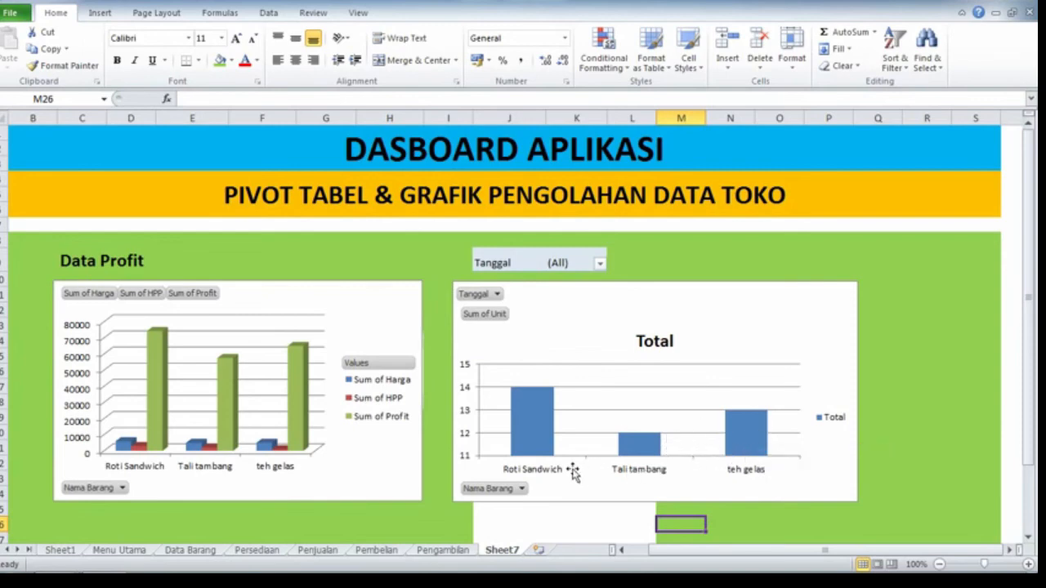
Check the unit totals of Roti Sandwich, Tali tambang and teh gelas in the Sum of Unit pivot chart.
{"action": "mouse_move", "coordinate": [528, 444]}
{"action": "mouse_move", "coordinate": [525, 399]}
{"action": "mouse_move", "coordinate": [641, 456]}
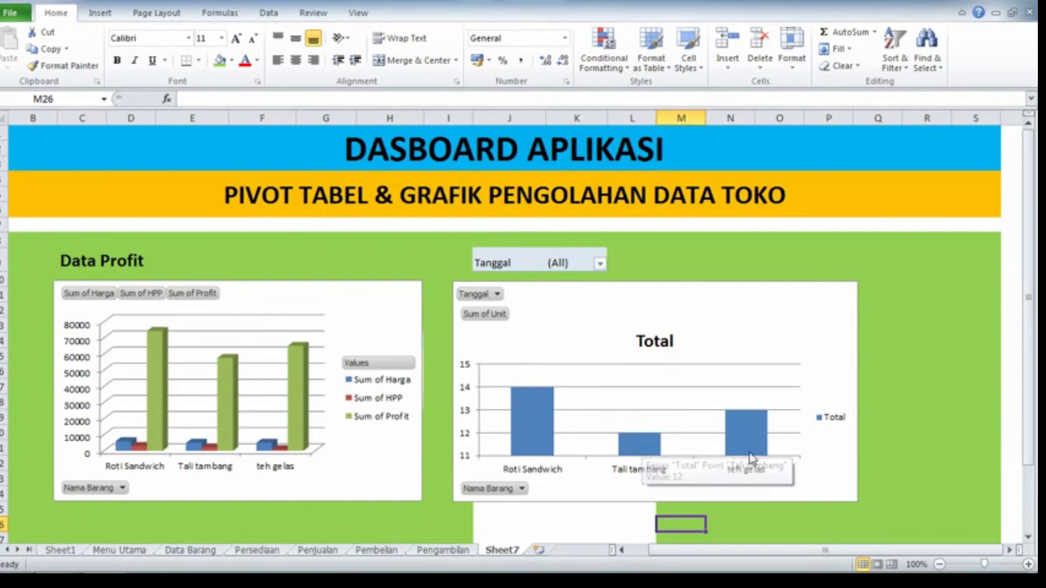
{"action": "mouse_move", "coordinate": [760, 437]}
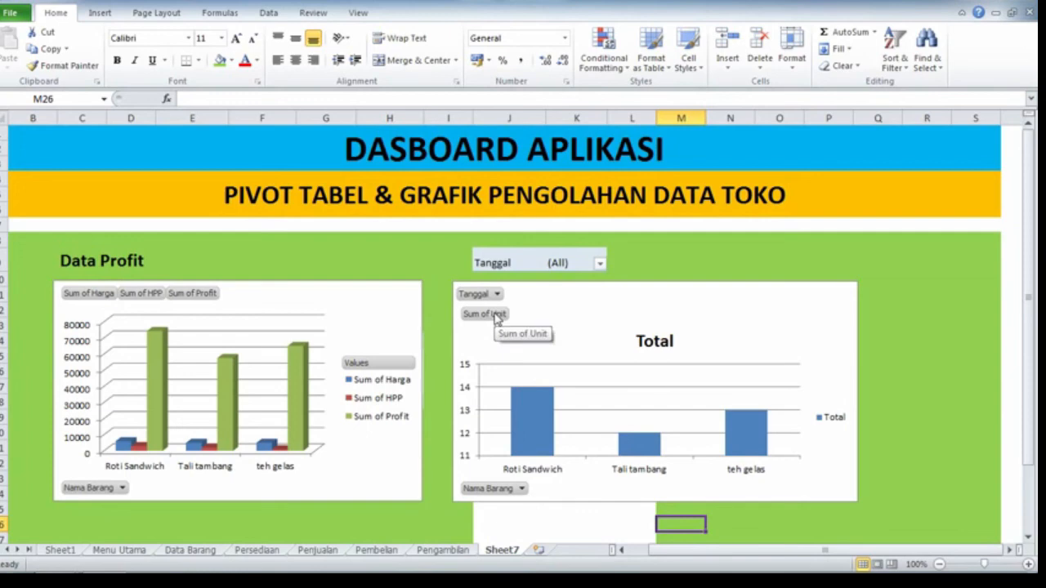
Rename the Sheet7 worksheet as Dasboard.
{"action": "left_click", "coordinate": [286, 197]}
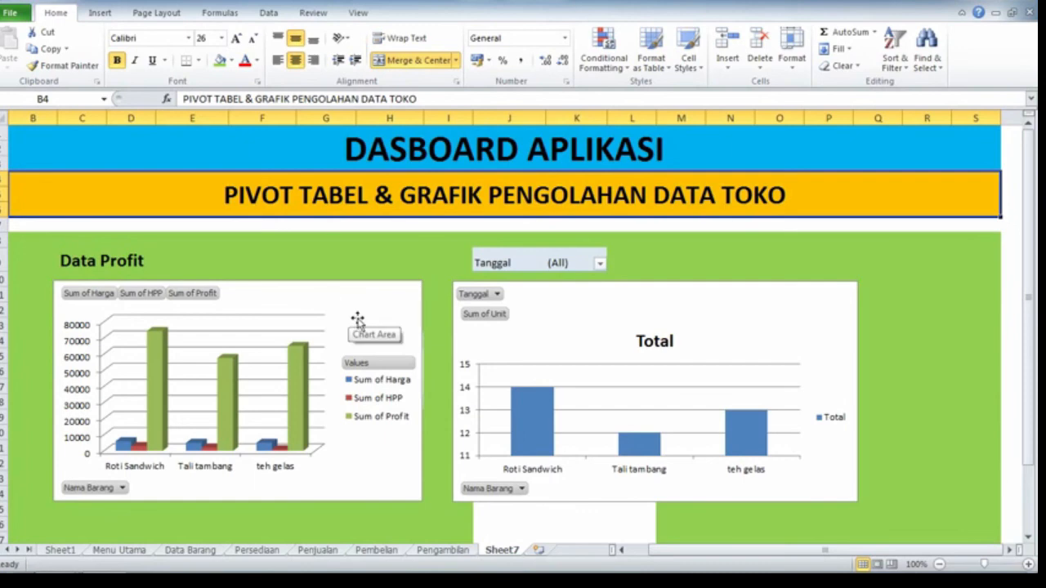
{"action": "scroll", "coordinate": [361, 317], "scroll_direction": "down", "scroll_amount": 1, "text": "ctrl"}
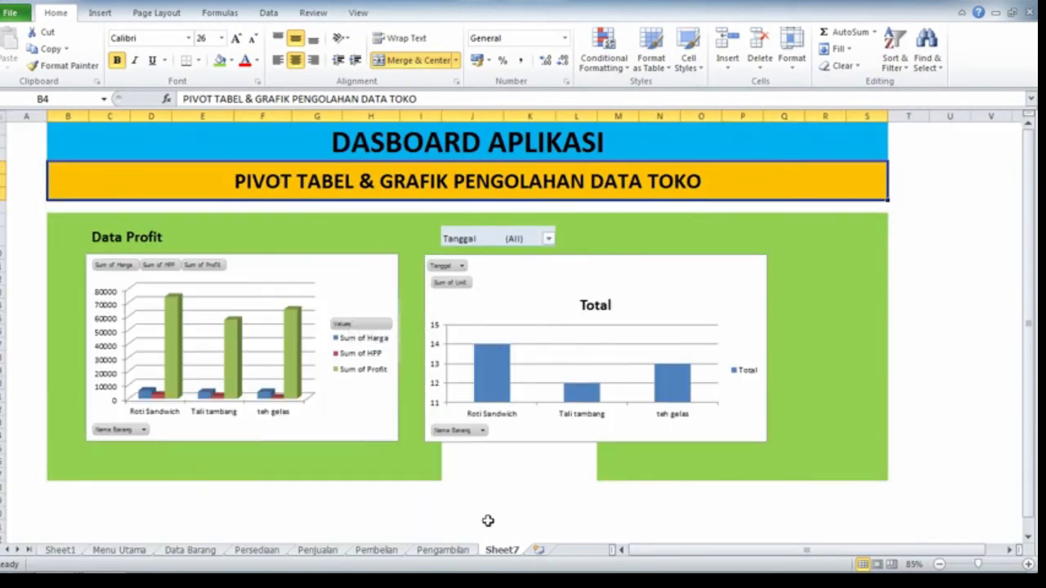
{"action": "double_click", "coordinate": [504, 551]}
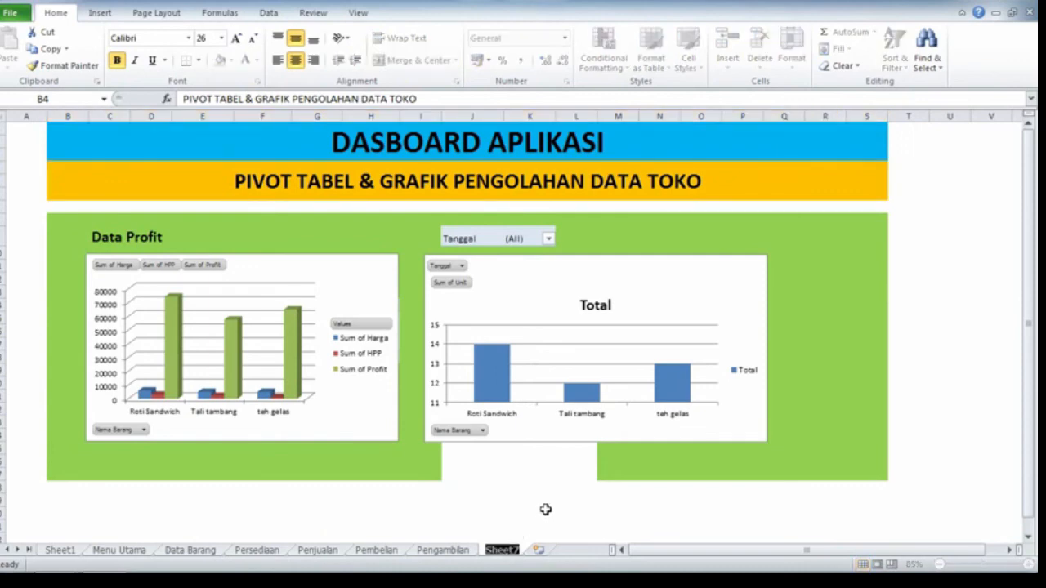
{"action": "type", "text": "Dasbo"}
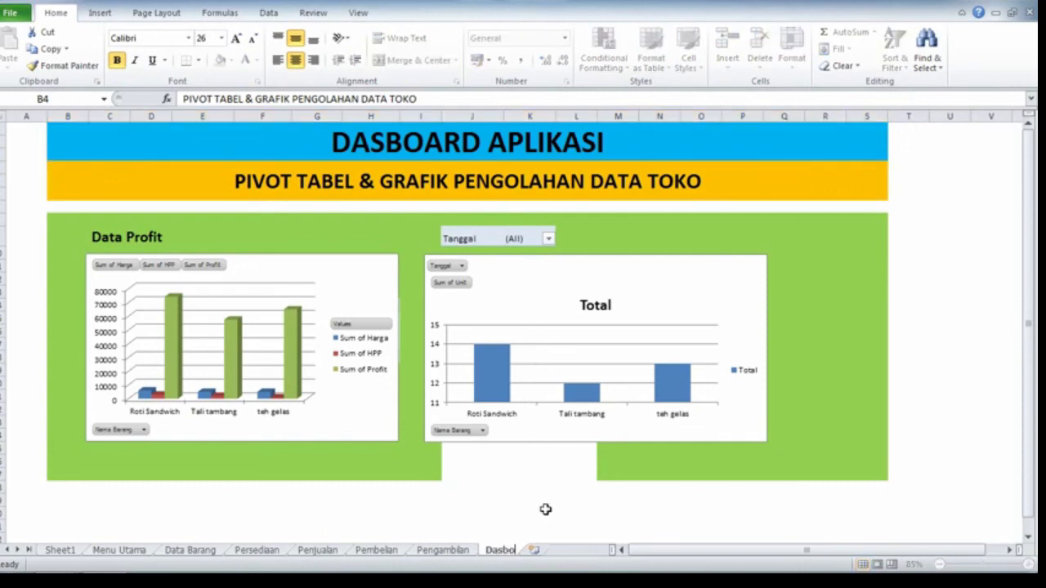
{"action": "type", "text": "ard"}
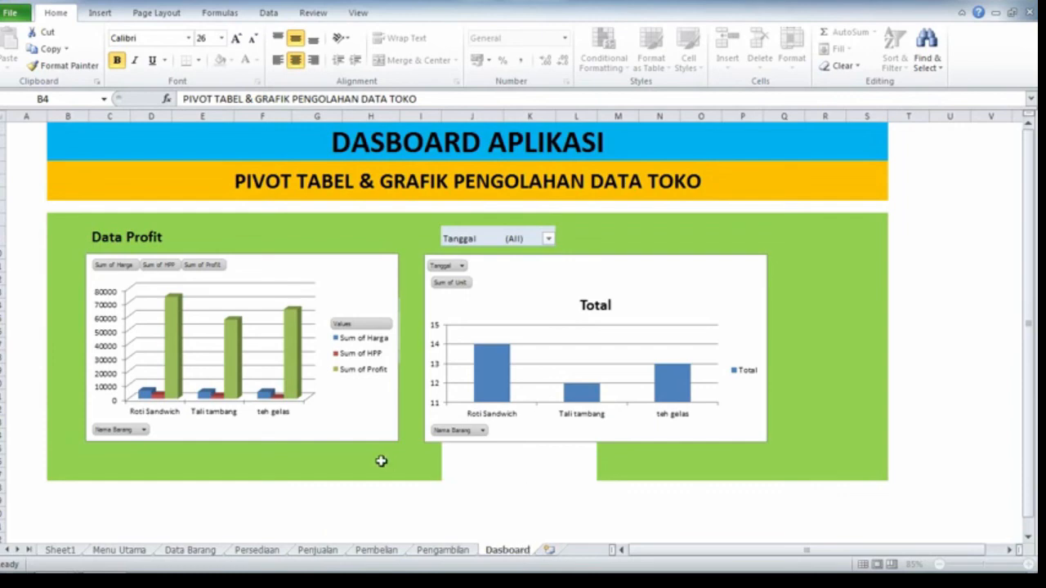